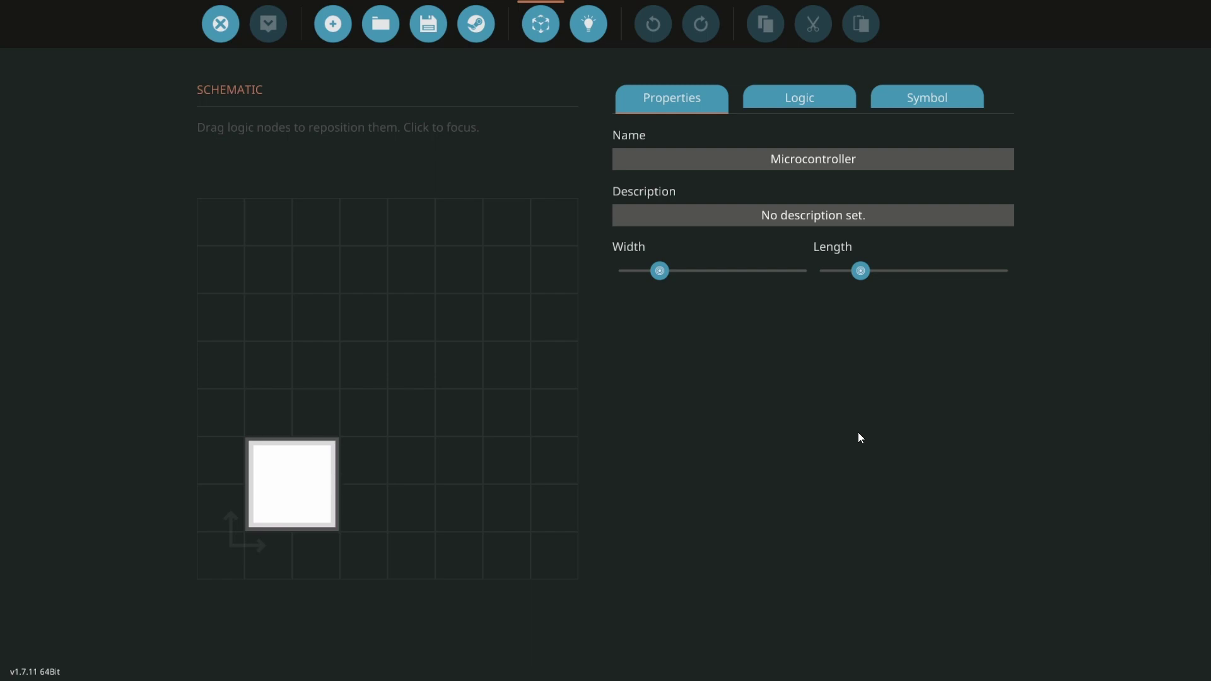
# - Name the microcontroller 'Auto Anchor' and size it 1 unit wide by 5 long
pyautogui.hotkey('ctrl', 'a')
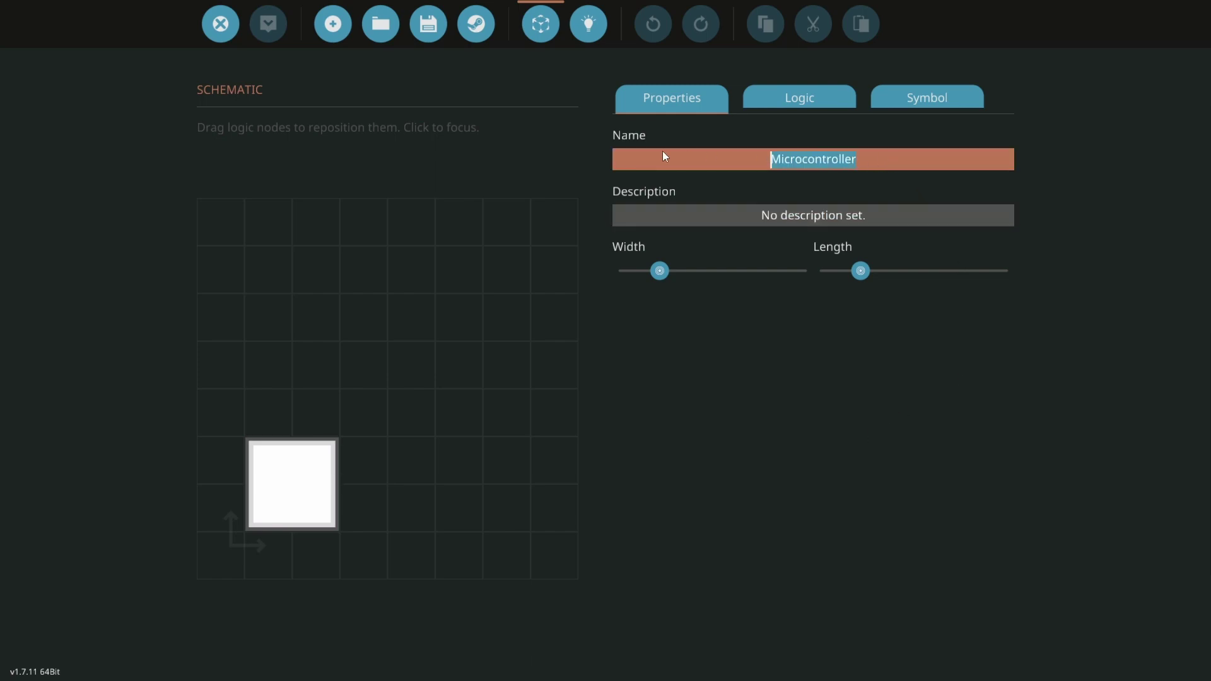
pyautogui.write('Auto Anchor')
pyautogui.moveTo(659, 272); pyautogui.dragTo(622, 274)
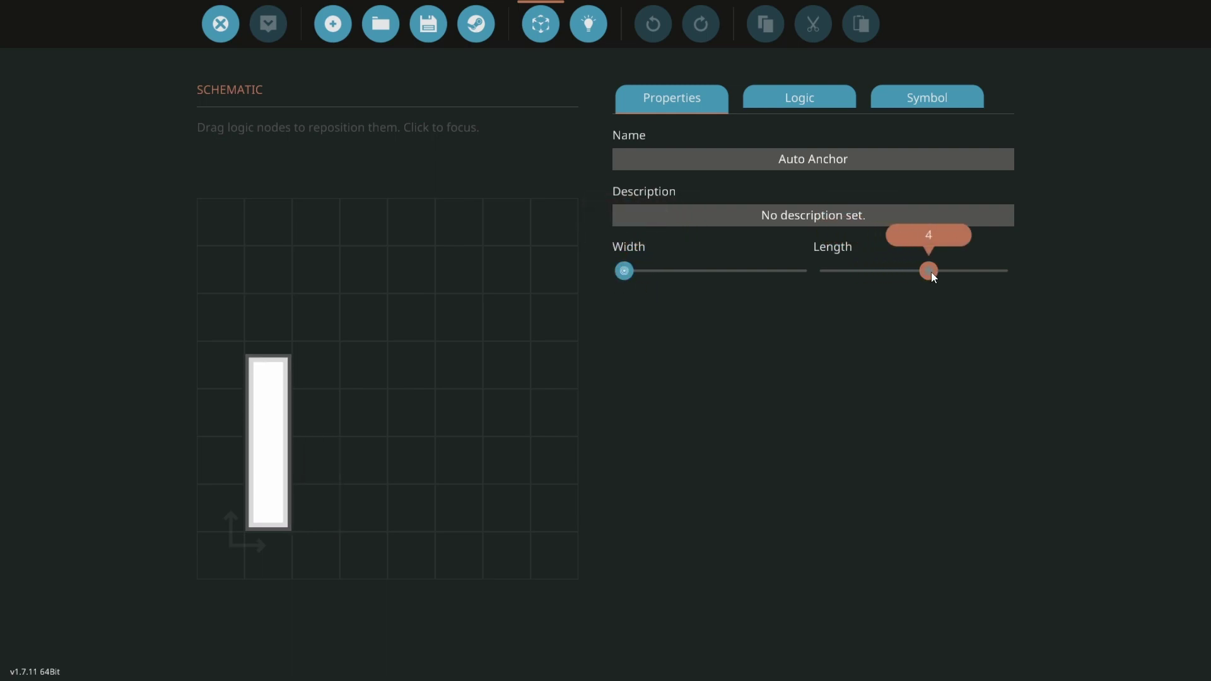
pyautogui.moveTo(932, 272); pyautogui.dragTo(957, 271)
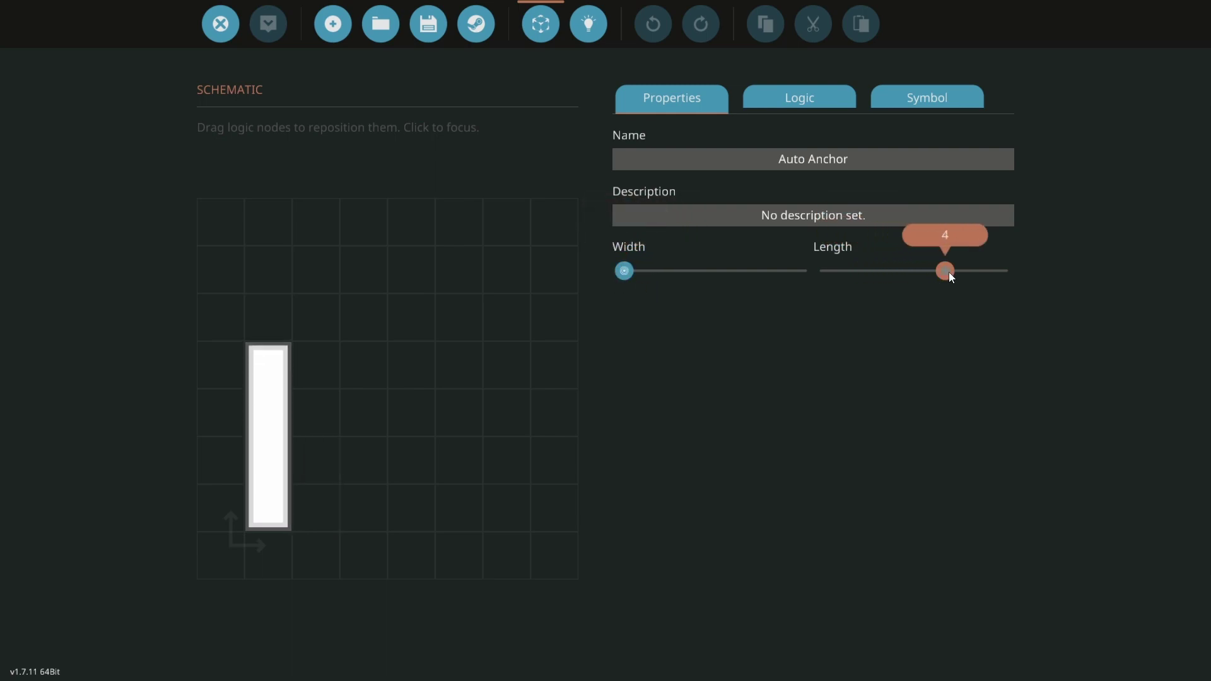
# - Add five on/off nodes and spread them along the microcontroller's length
pyautogui.click(788, 94)
pyautogui.click(991, 146)
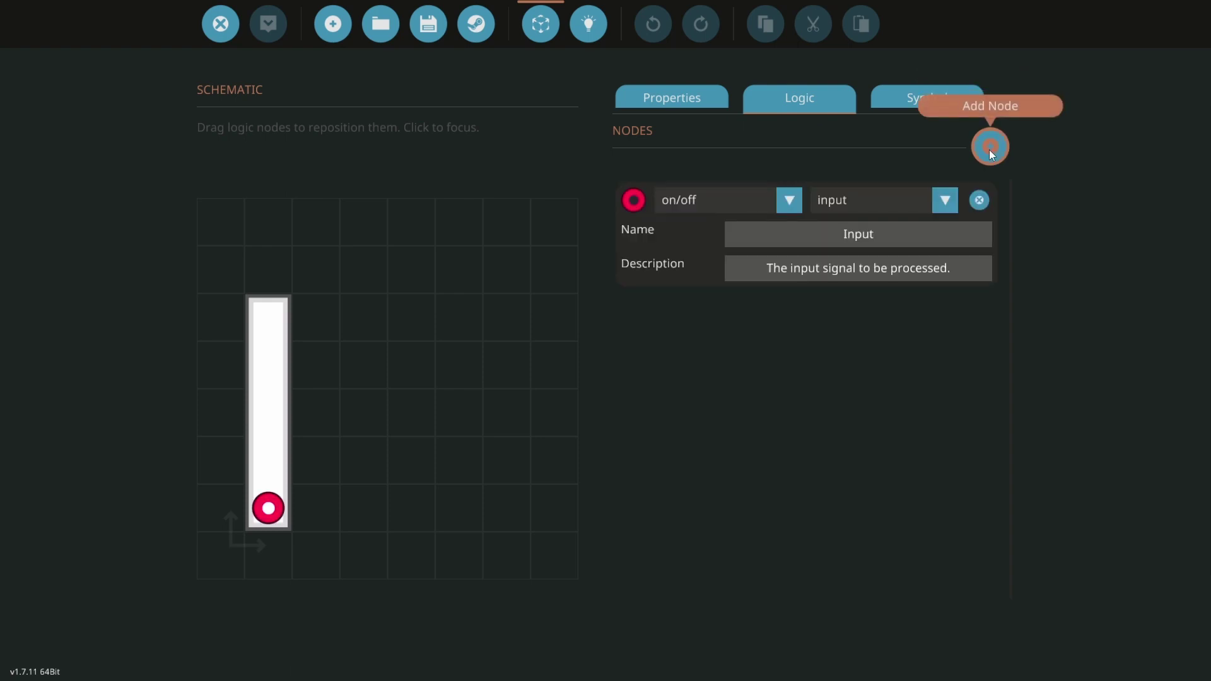
pyautogui.click(991, 149)
pyautogui.moveTo(268, 509); pyautogui.dragTo(269, 436)
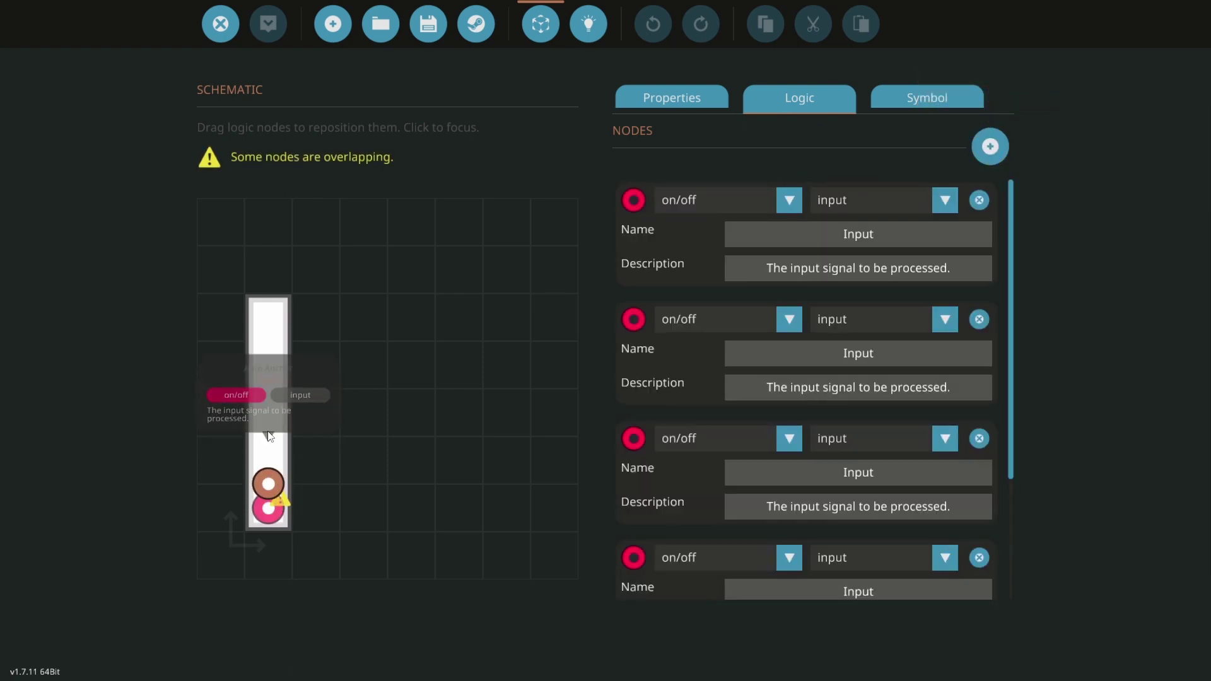
pyautogui.moveTo(268, 510)
pyautogui.mouseDown()
pyautogui.moveTo(268, 365)
pyautogui.moveTo(268, 412)
pyautogui.mouseUp()
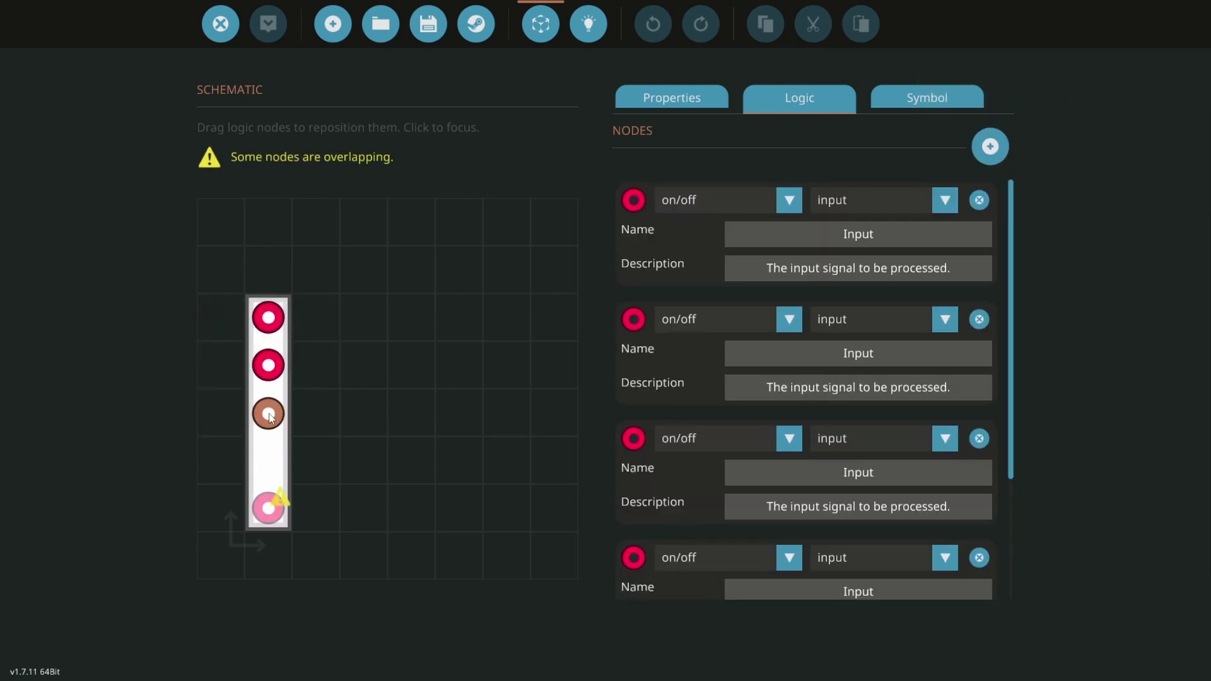
pyautogui.moveTo(269, 509); pyautogui.dragTo(269, 459)
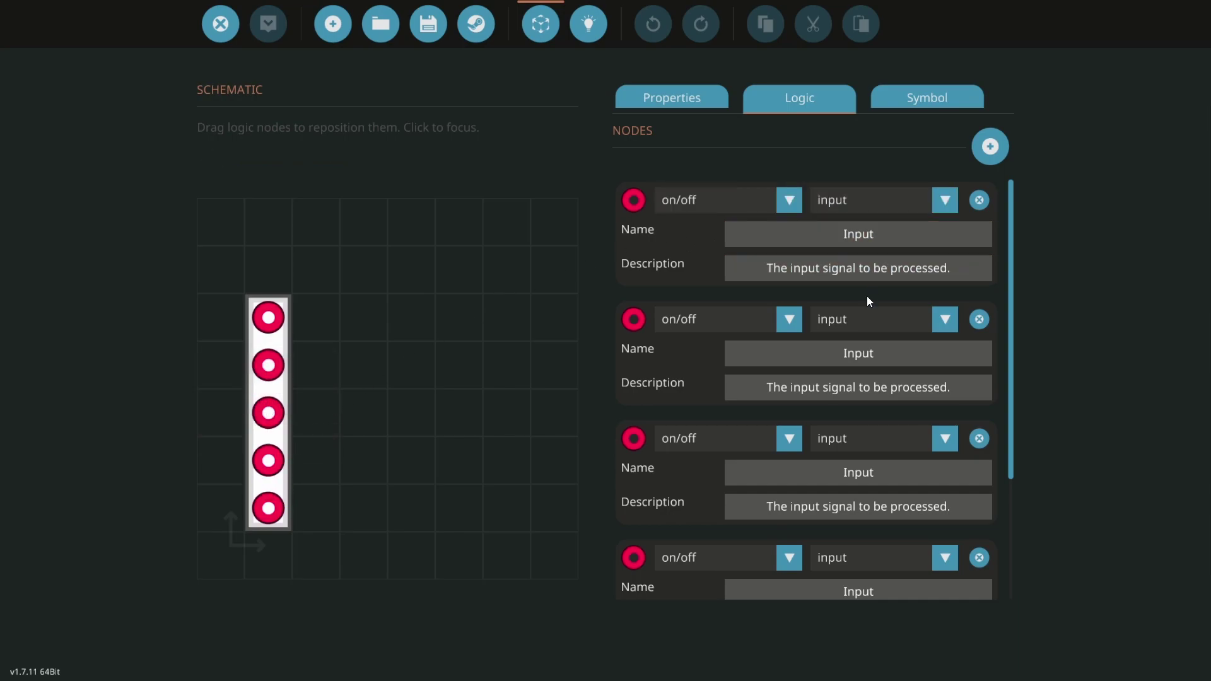
# - Set the third, fourth and fifth nodes to outputs
pyautogui.click(870, 438)
pyautogui.click(839, 557)
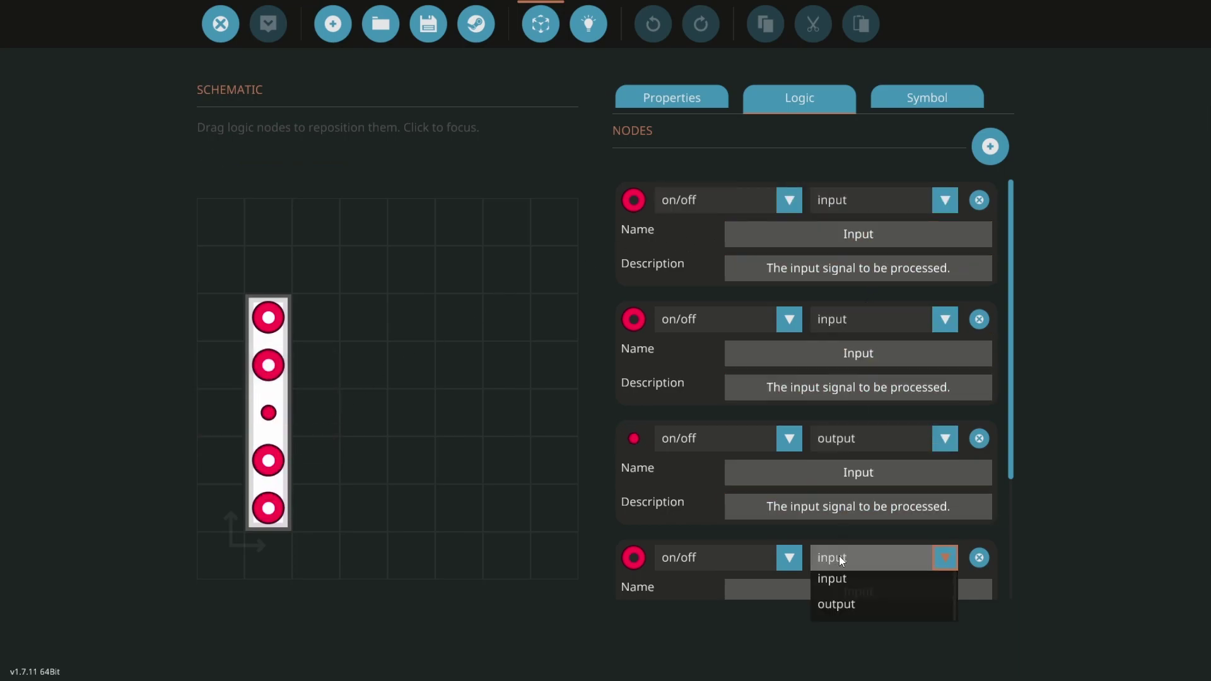
pyautogui.click(842, 604)
pyautogui.scroll(-3, 842, 569)
pyautogui.click(842, 512)
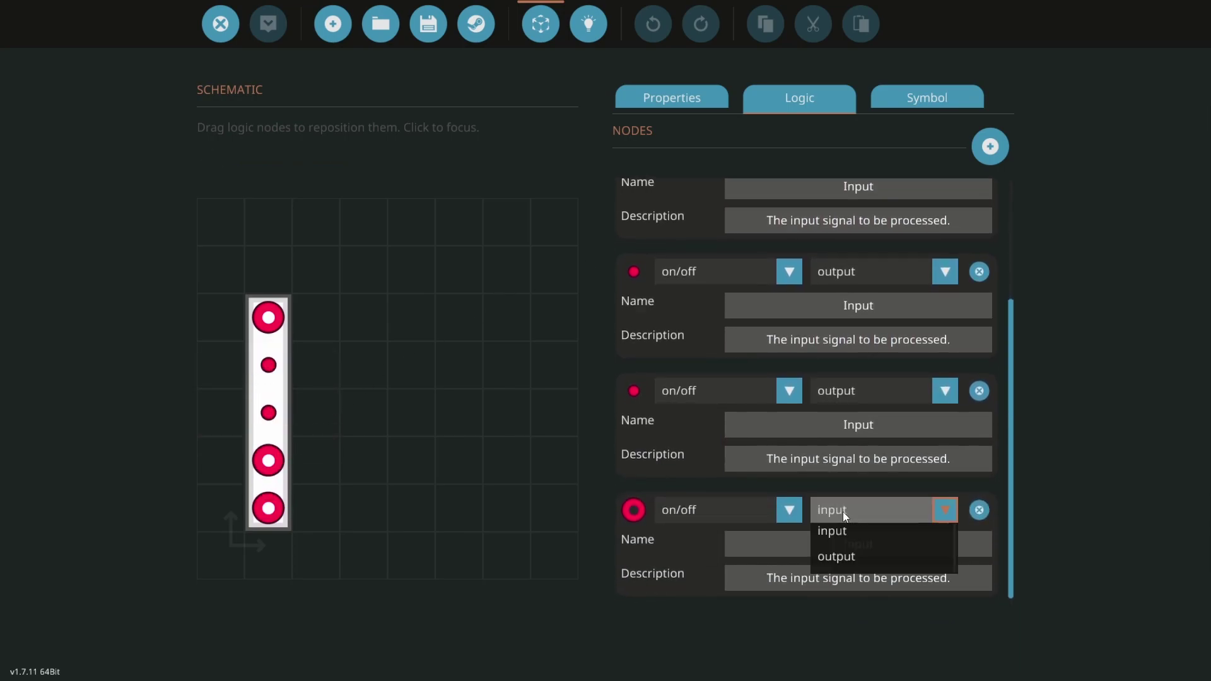
pyautogui.click(847, 558)
pyautogui.scroll(5, 852, 474)
# - Name the nodes Anchor Button, Anchor Magall Connected, Anchor Up, Anchor Down and Activate Magall
pyautogui.click(894, 244)
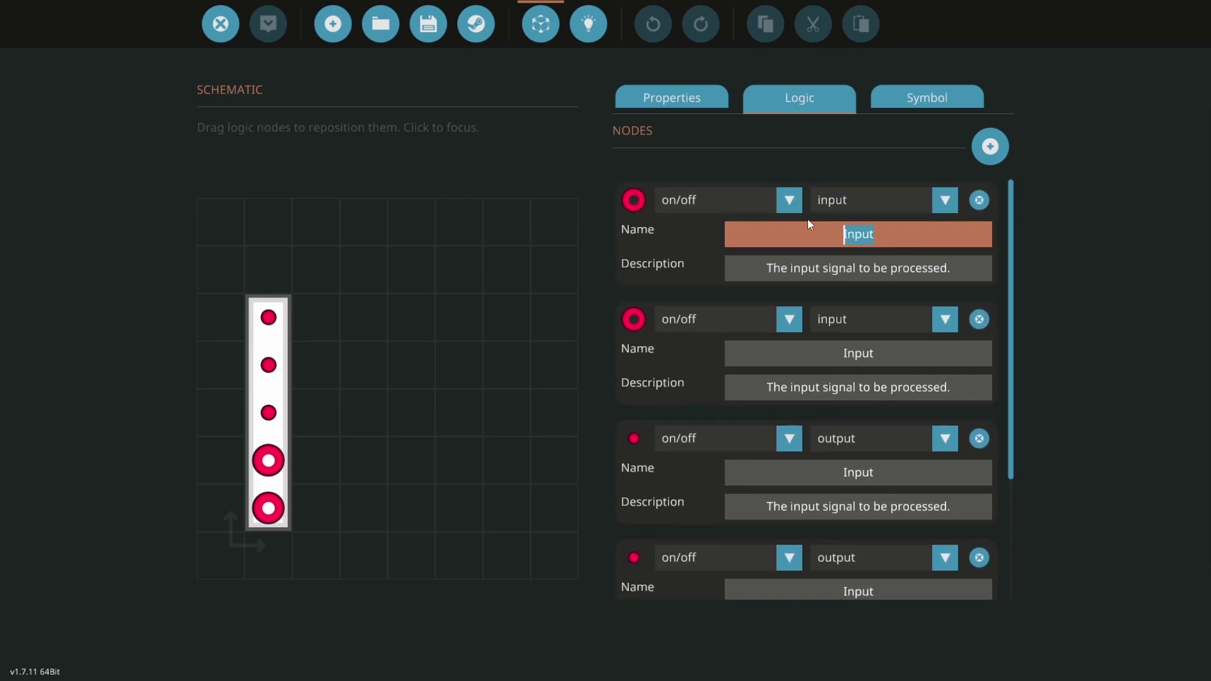
pyautogui.write('Anchor Button')
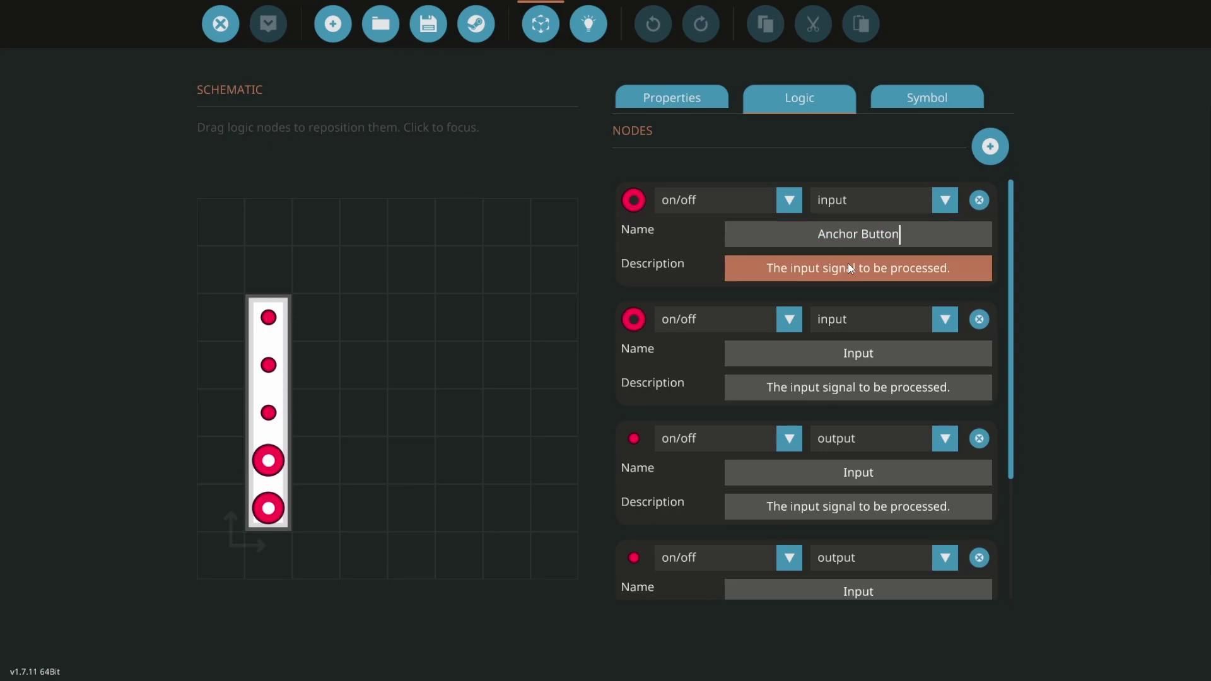
pyautogui.write('A')
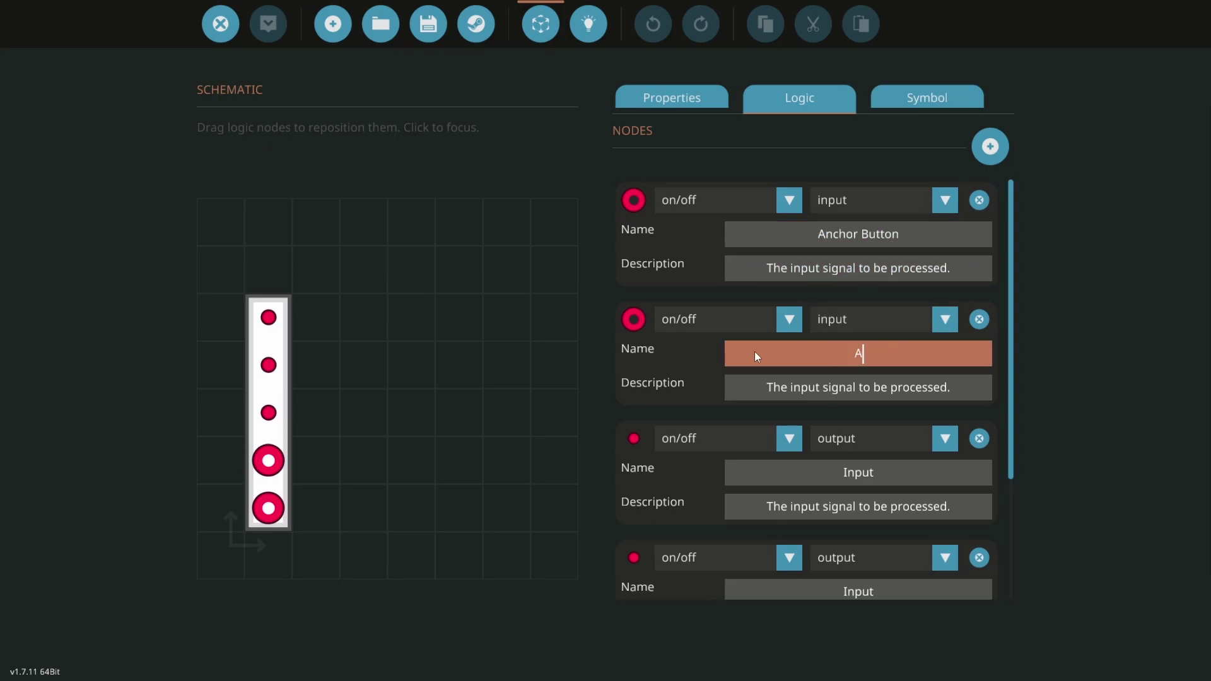
pyautogui.write('nchor Magall Connected')
pyautogui.press('Return')
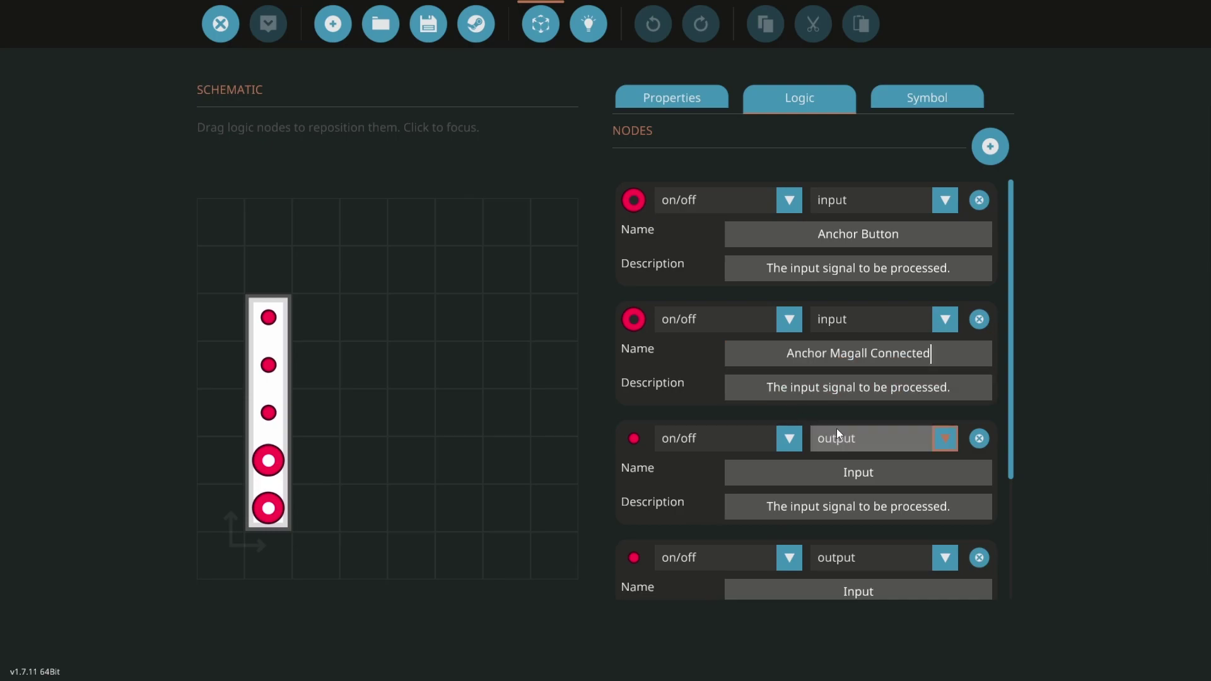
pyautogui.click(888, 477)
pyautogui.hotkey('ctrl', 'a')
pyautogui.write('Anchor Up')
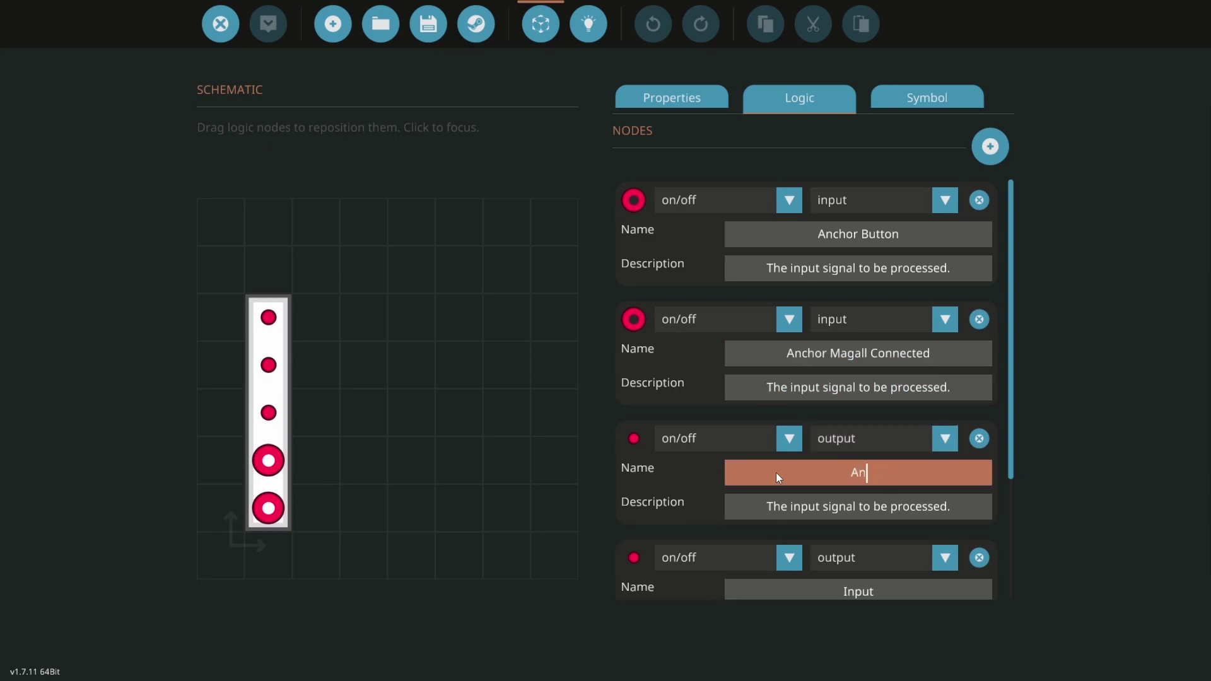
pyautogui.scroll(-1, 776, 472)
pyautogui.scroll(-3, 807, 463)
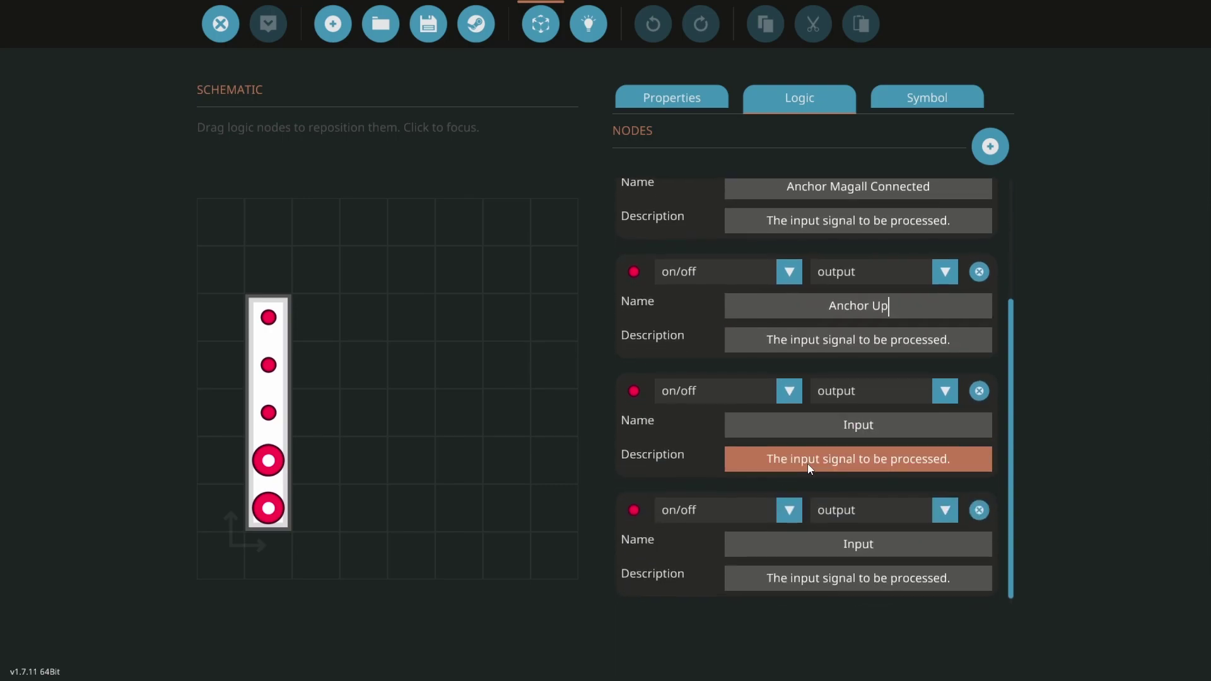
pyautogui.write('Anchr')
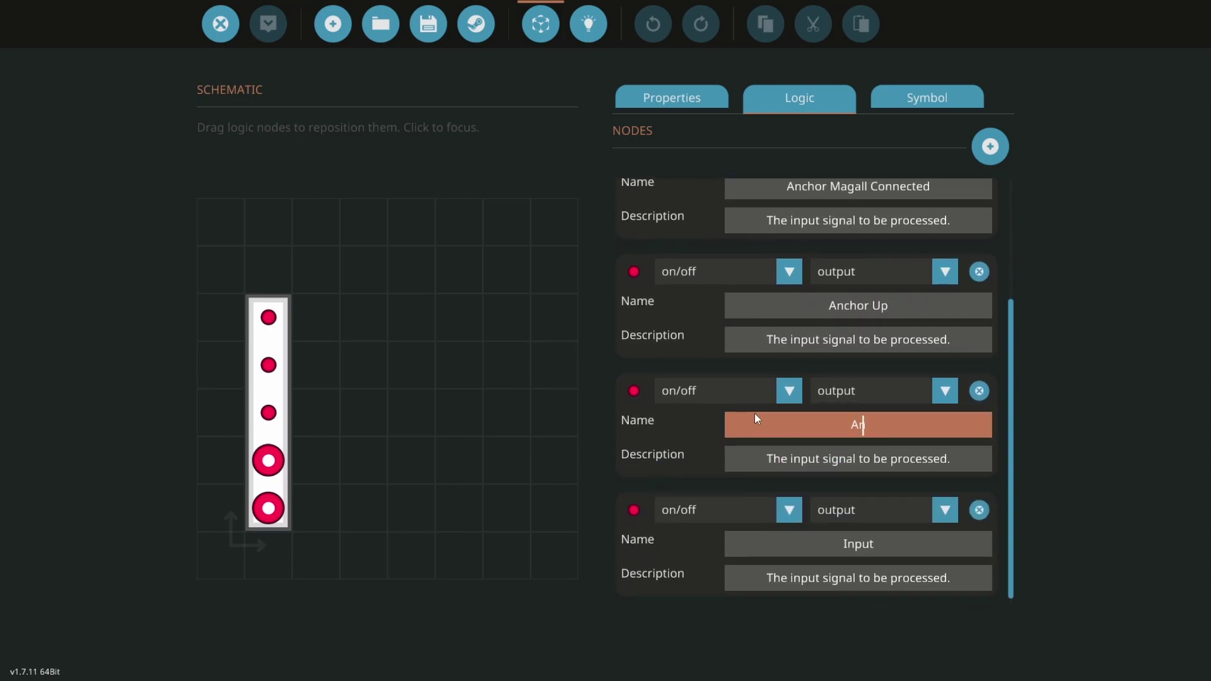
pyautogui.press('BackSpace')
pyautogui.write('or Down')
pyautogui.click(882, 543)
pyautogui.doubleClick(777, 542)
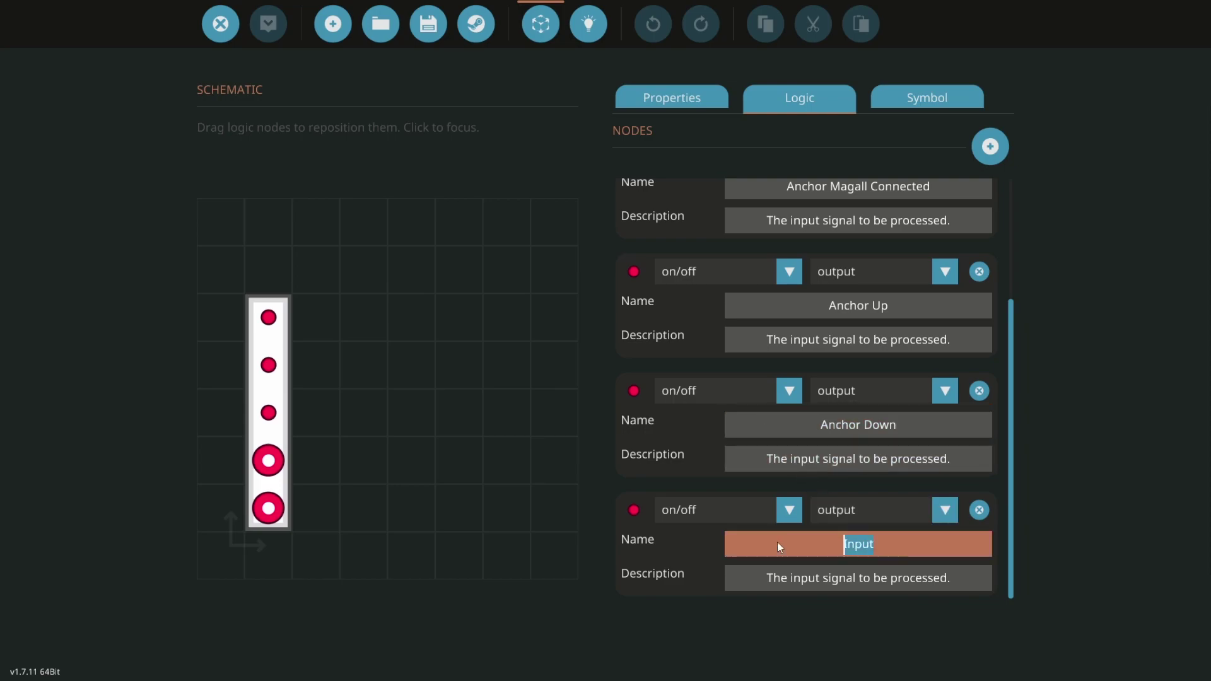
pyautogui.write('Activate Magall')
# - On the logic canvas, place the input nodes on the left and the outputs on the right
pyautogui.click(583, 24)
pyautogui.moveTo(685, 308); pyautogui.dragTo(974, 188)
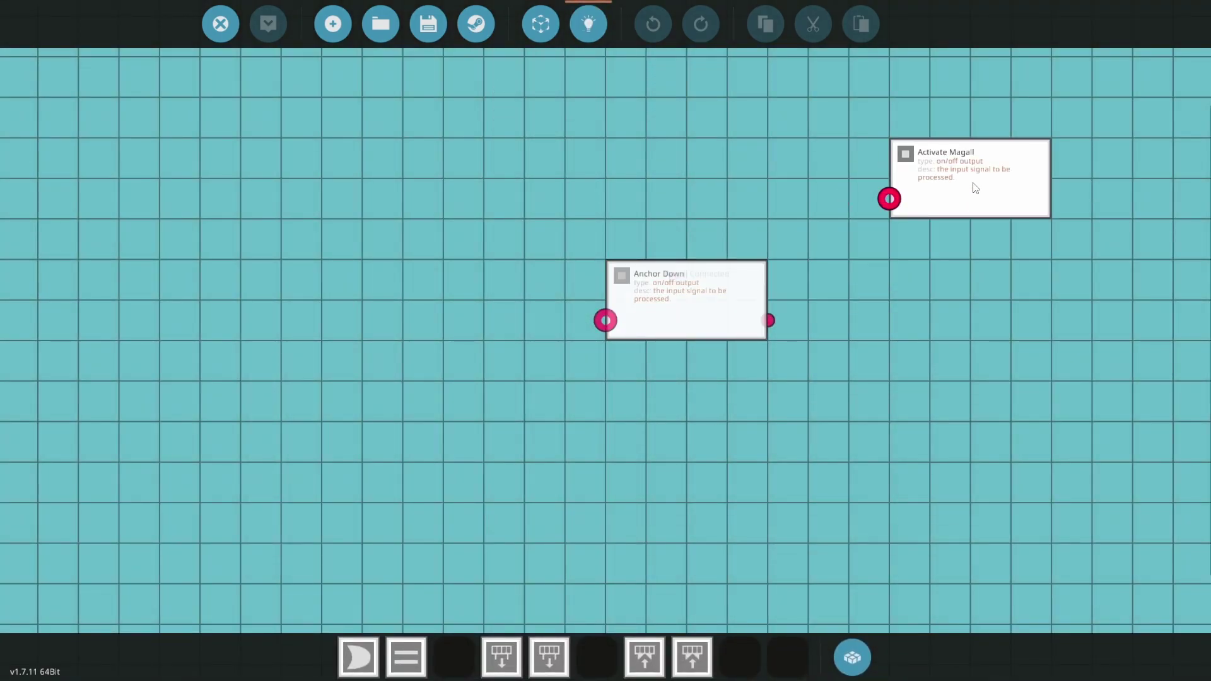
pyautogui.moveTo(697, 297)
pyautogui.mouseDown()
pyautogui.moveTo(933, 301)
pyautogui.moveTo(970, 463)
pyautogui.moveTo(970, 379)
pyautogui.moveTo(630, 331)
pyautogui.moveTo(445, 453)
pyautogui.moveTo(282, 175)
pyautogui.mouseUp()
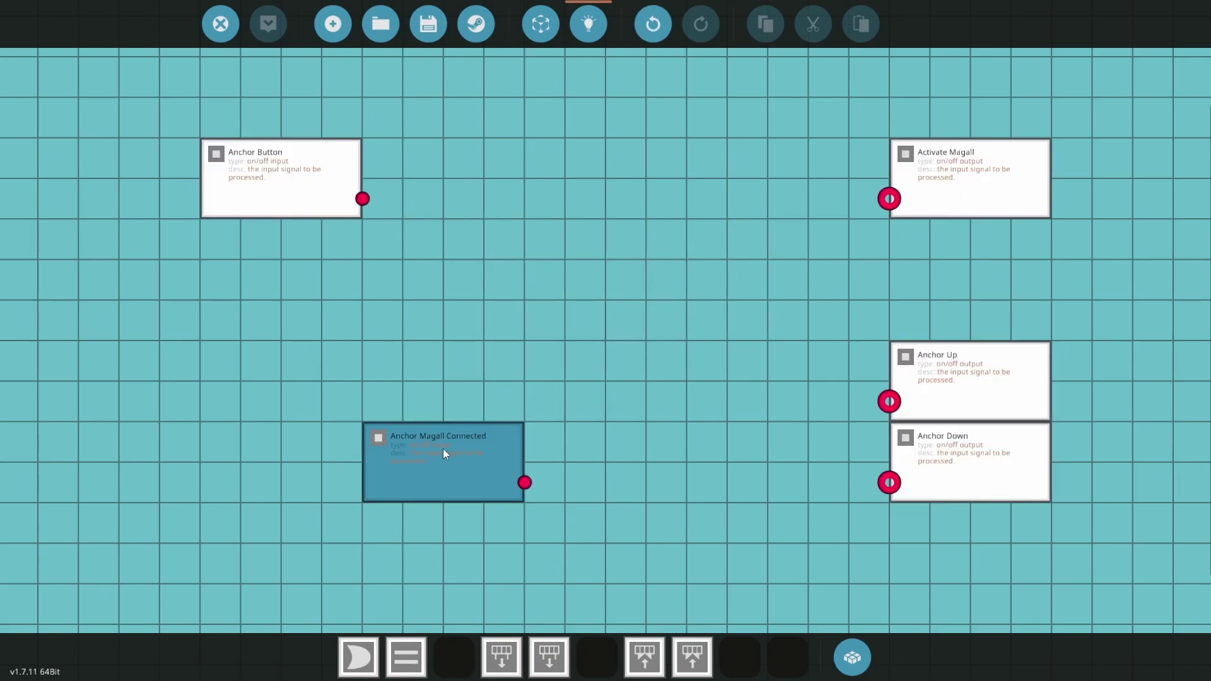
pyautogui.moveTo(443, 449); pyautogui.dragTo(242, 462)
# - Place a Capacitor, two NOT gates and an AND gate in a middle column
pyautogui.rightClick(635, 353)
pyautogui.write('cap')
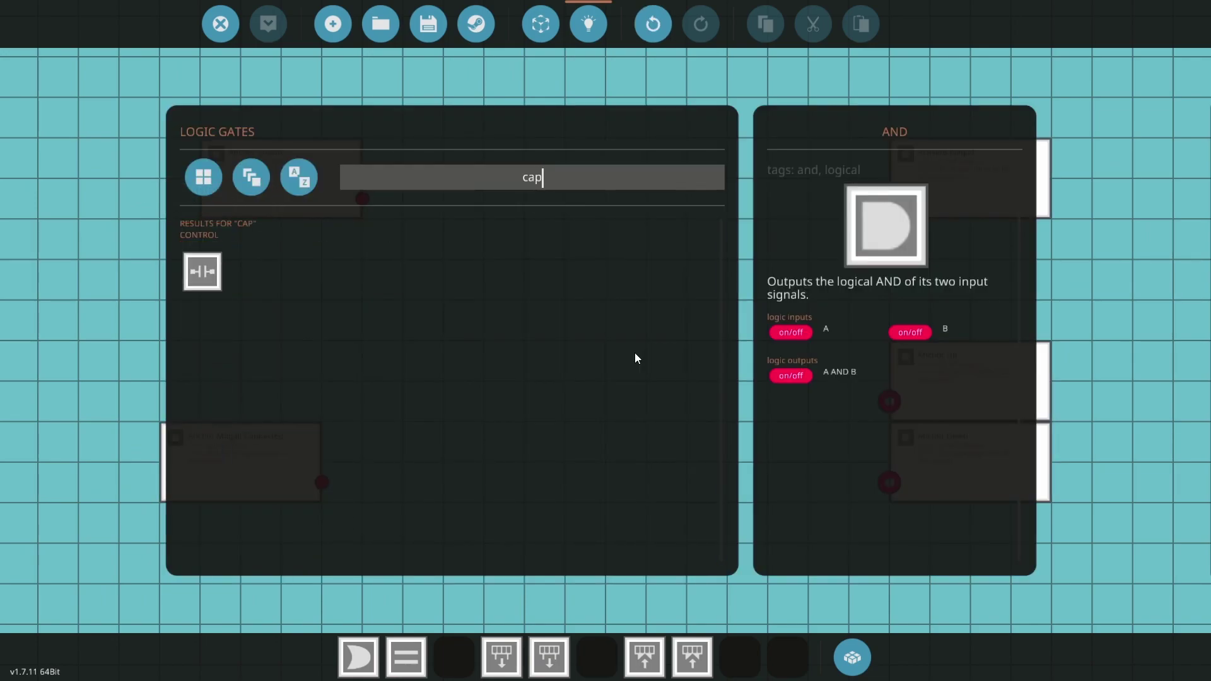
pyautogui.click(202, 263)
pyautogui.rightClick(588, 364)
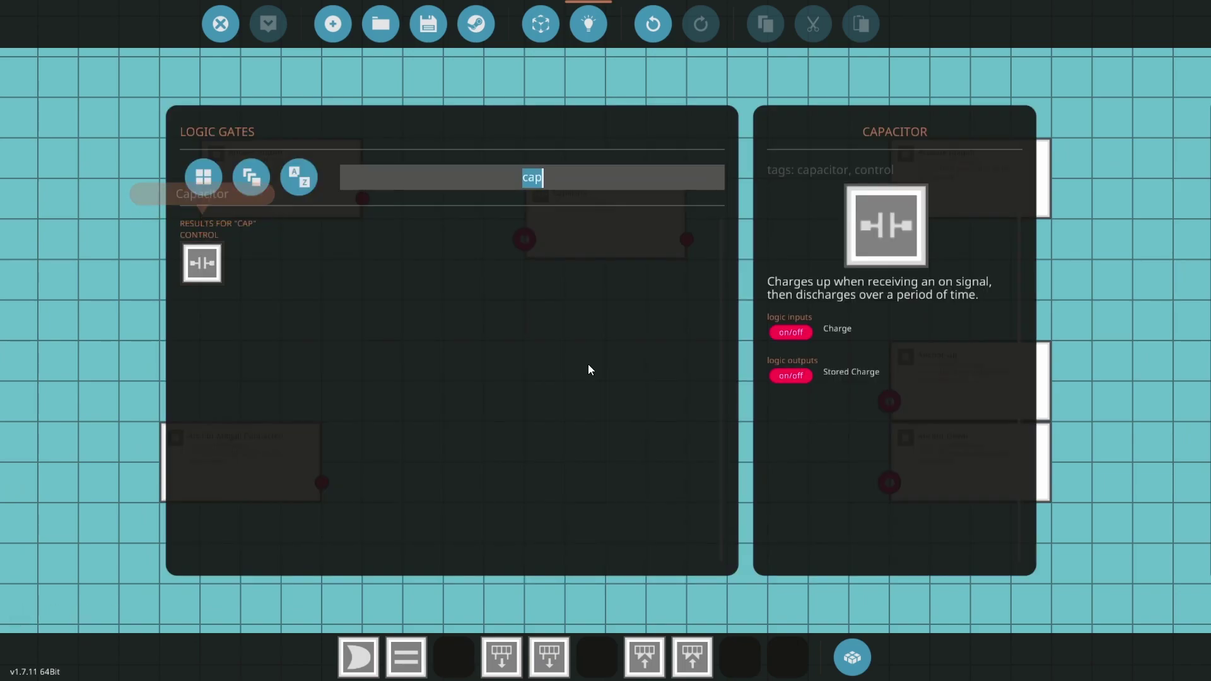
pyautogui.write('not')
pyautogui.click(203, 263)
pyautogui.rightClick(480, 339)
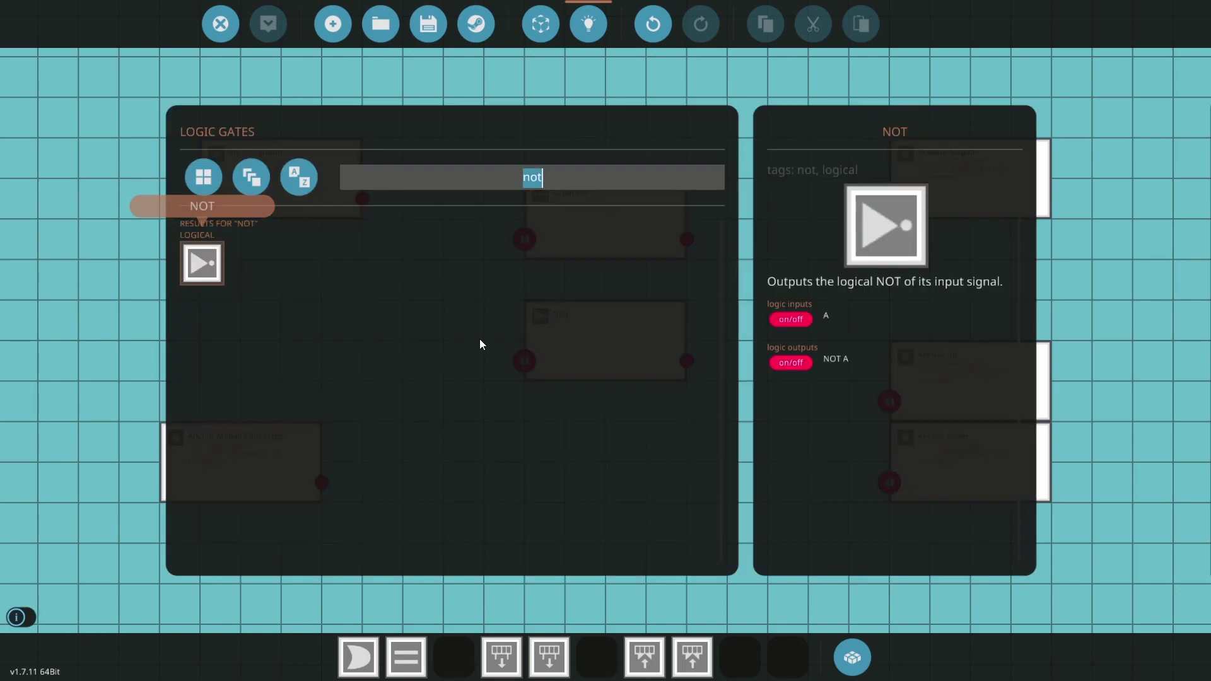
pyautogui.click(203, 263)
pyautogui.rightClick(550, 464)
pyautogui.write('and')
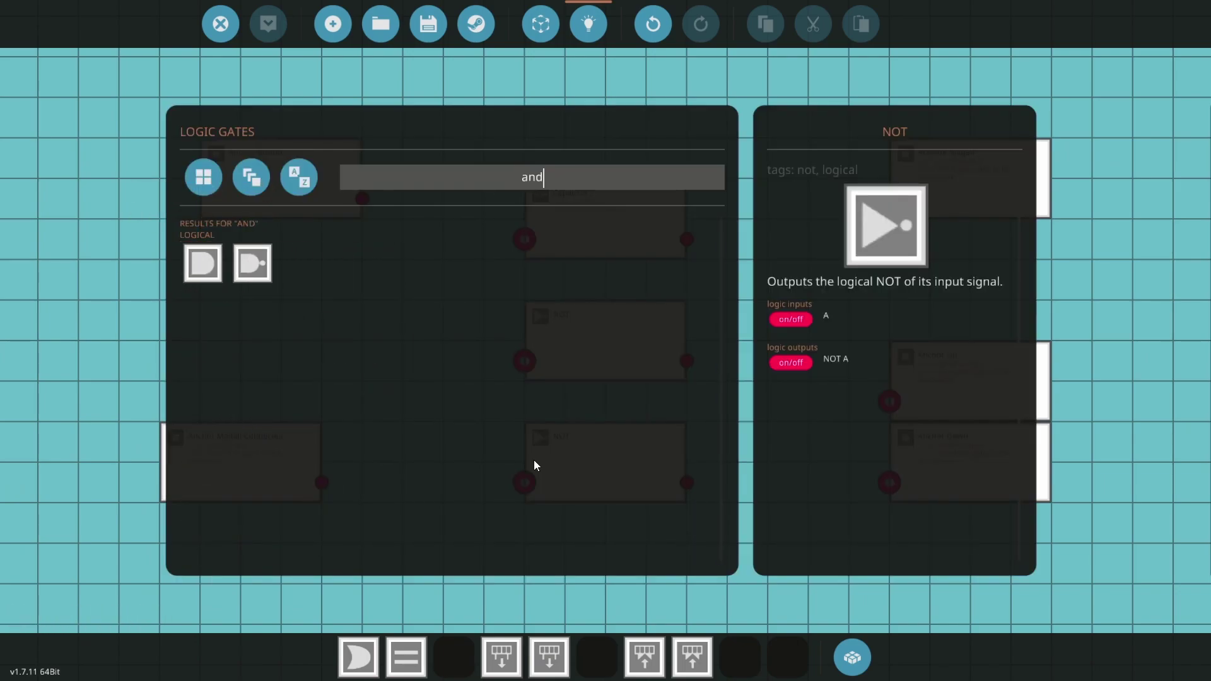
pyautogui.click(202, 264)
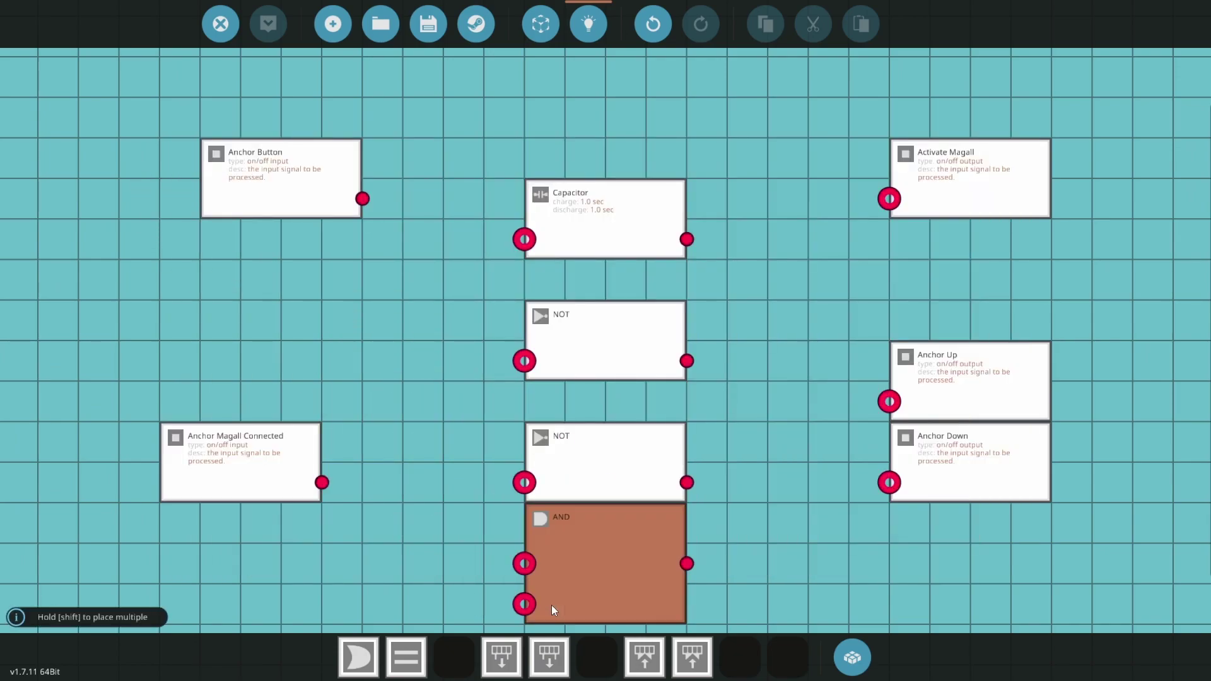
# - Drop the AND gate, then wire Anchor Button through the Capacitor to Activate Magall
pyautogui.click(552, 567)
pyautogui.moveTo(363, 199); pyautogui.dragTo(524, 240)
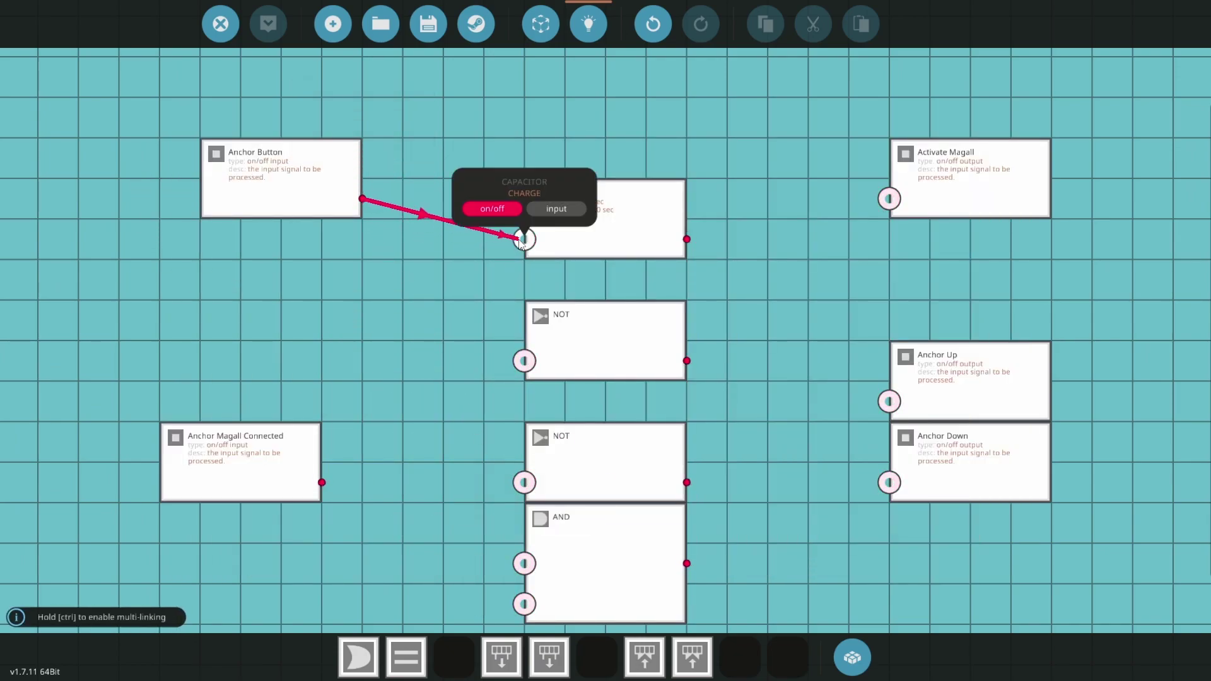
pyautogui.moveTo(687, 239); pyautogui.dragTo(889, 198)
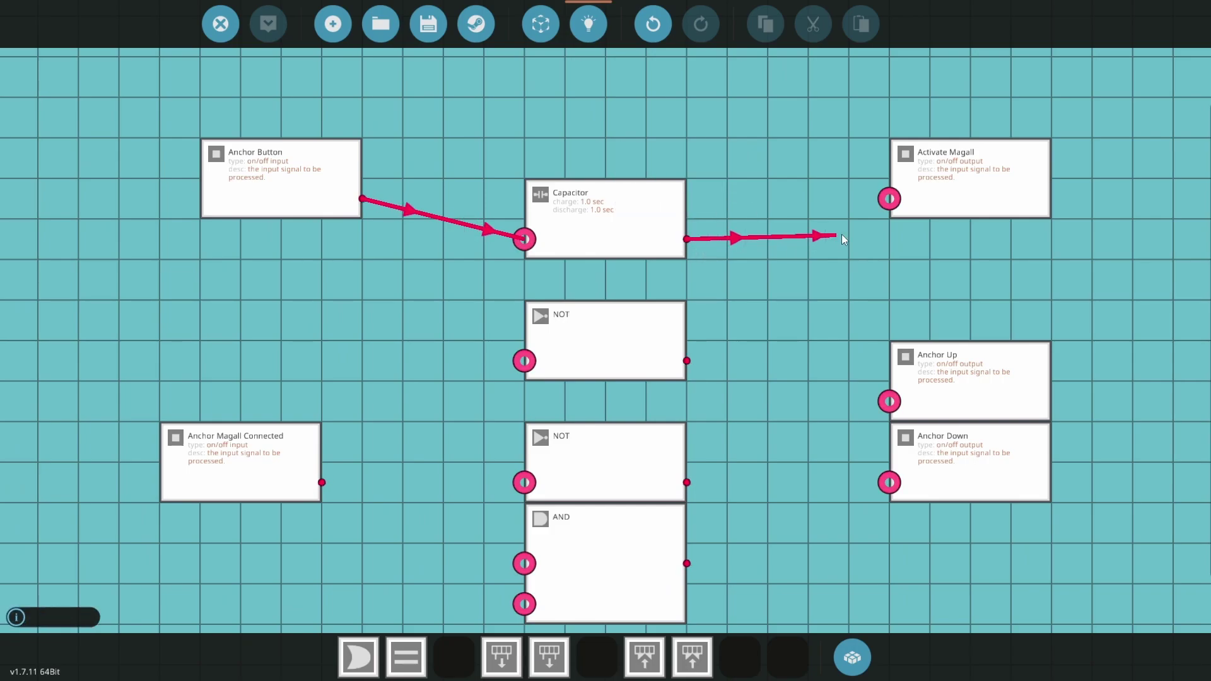
pyautogui.click(603, 237)
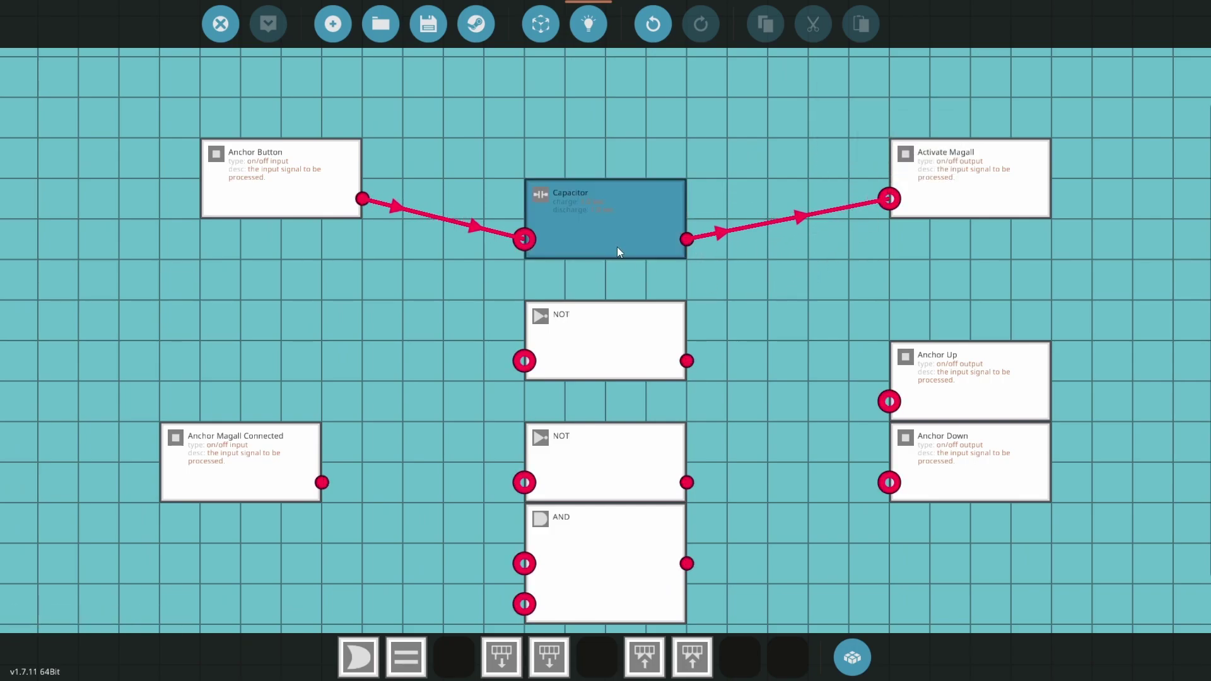
# - Set Capacitor discharge time to 0.0 sec and line it up with its two nodes
pyautogui.doubleClick(603, 237)
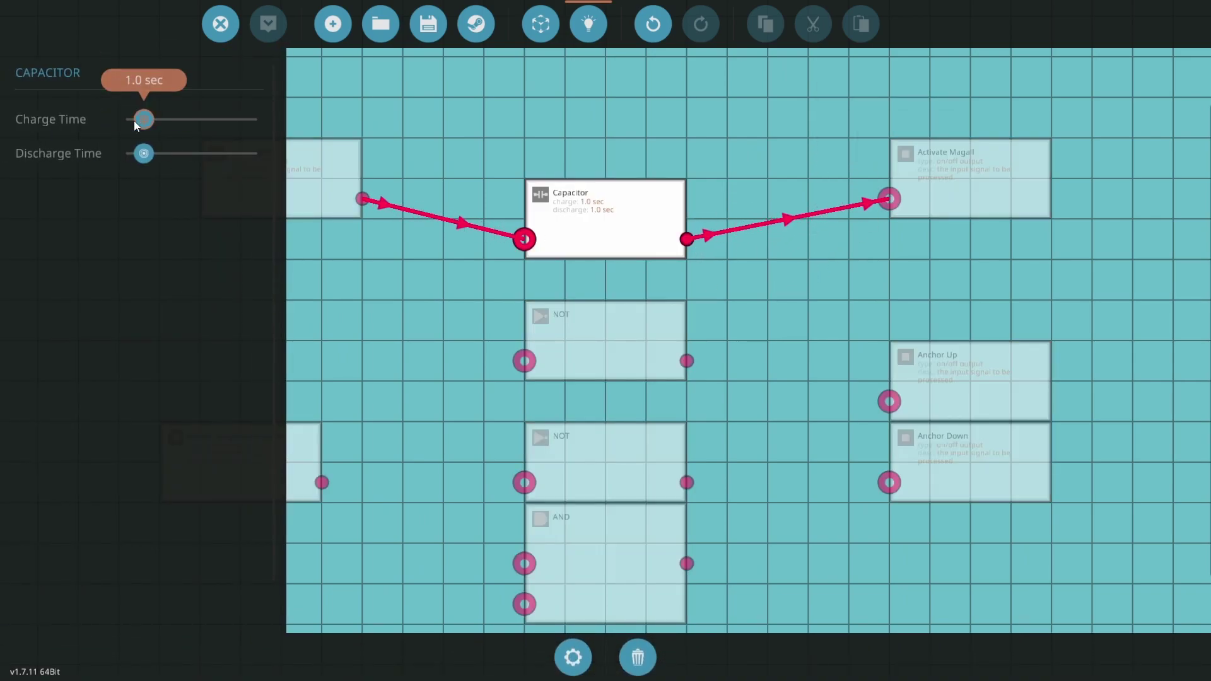
pyautogui.moveTo(144, 153); pyautogui.dragTo(128, 154)
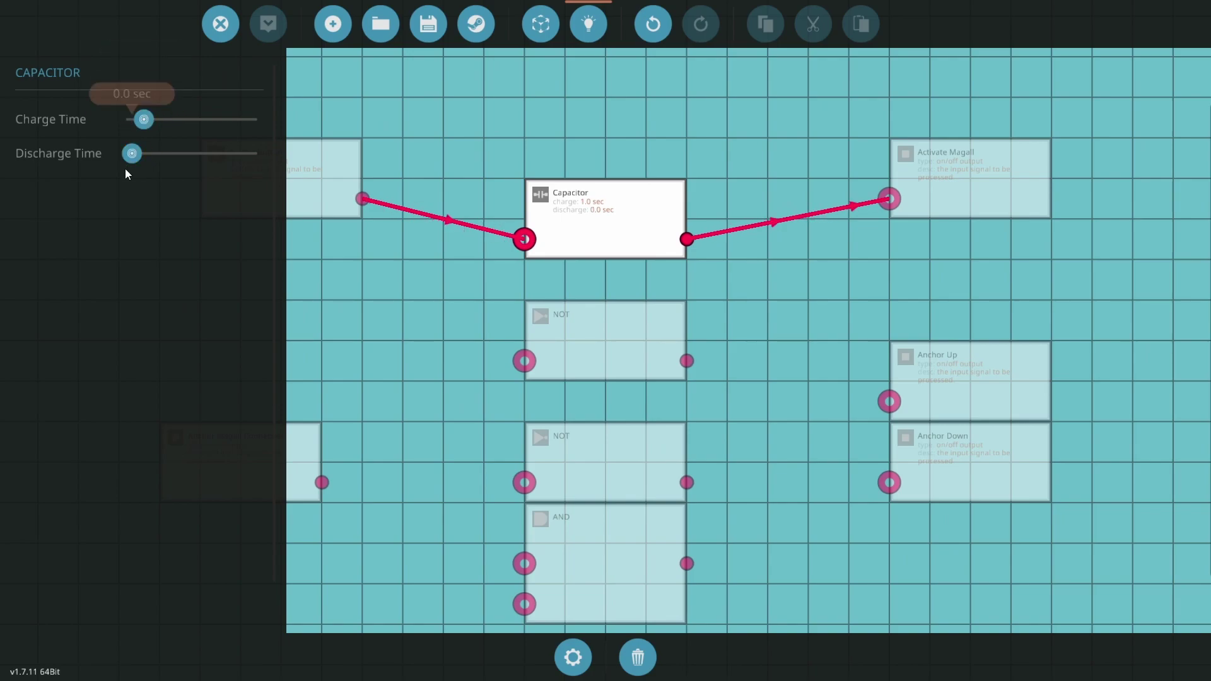
pyautogui.click(621, 243)
pyautogui.moveTo(621, 244); pyautogui.dragTo(624, 194)
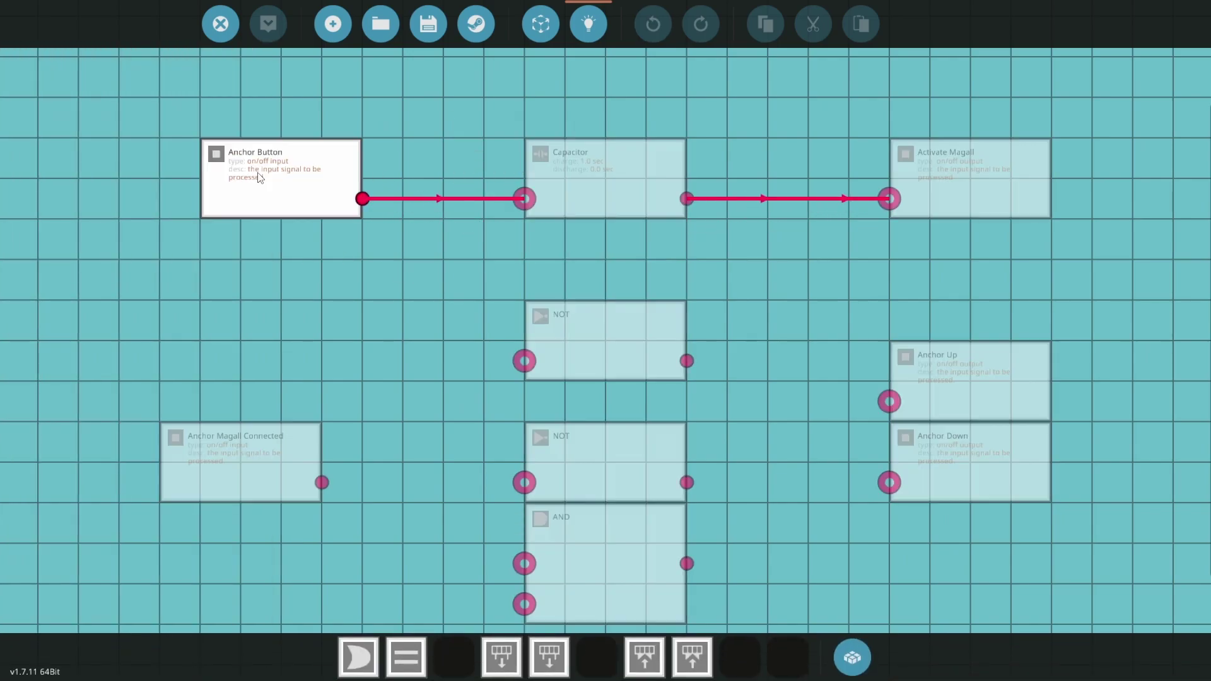
pyautogui.moveTo(258, 178); pyautogui.dragTo(381, 178)
pyautogui.moveTo(946, 180); pyautogui.dragTo(785, 180)
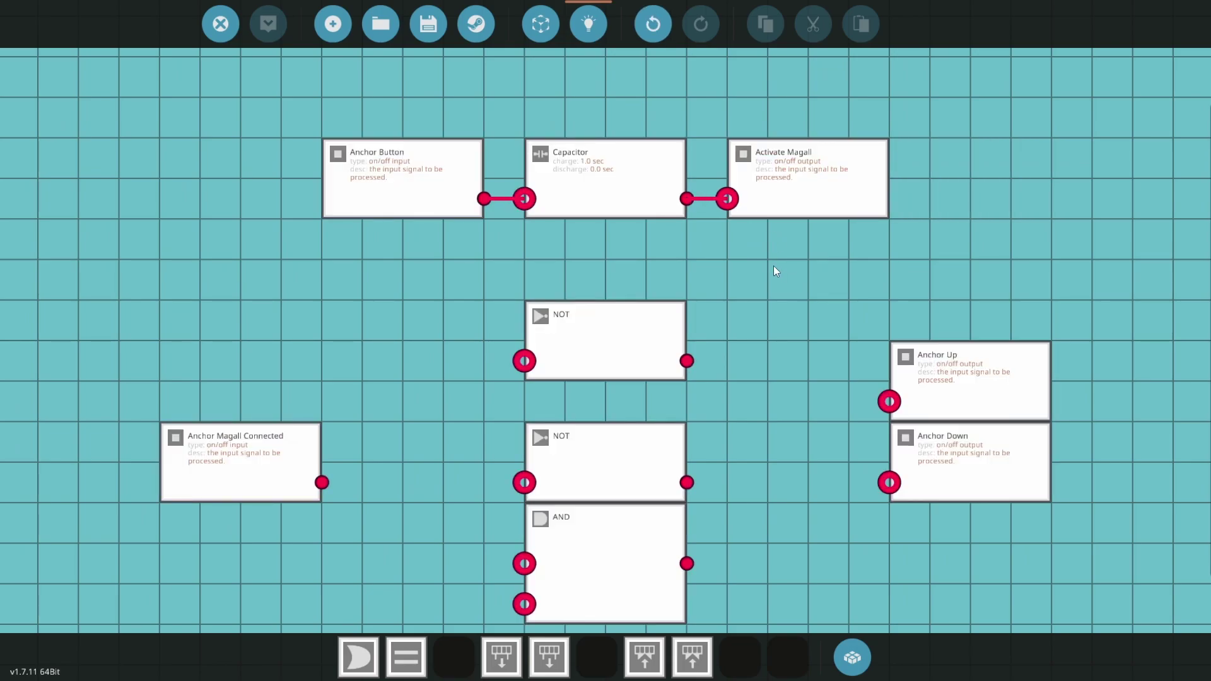
# - Wire Anchor Button through the upper NOT gate to Anchor Up and tidy them
pyautogui.moveTo(484, 199); pyautogui.dragTo(523, 361)
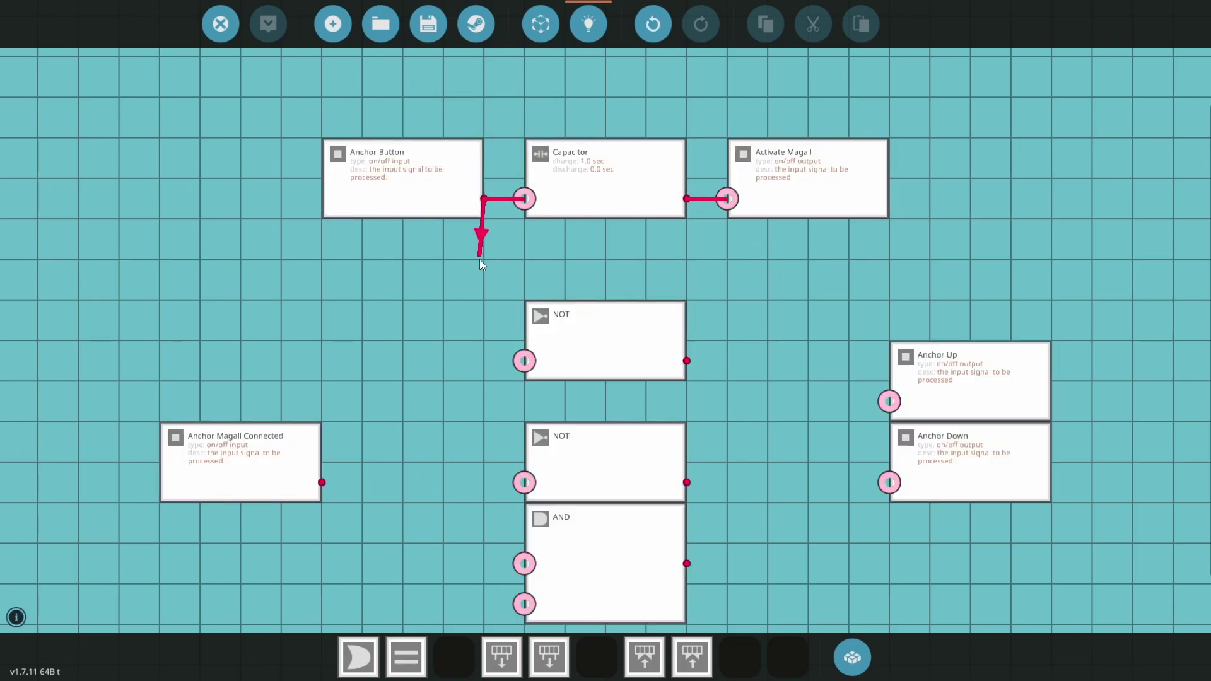
pyautogui.click(558, 300)
pyautogui.click(651, 333)
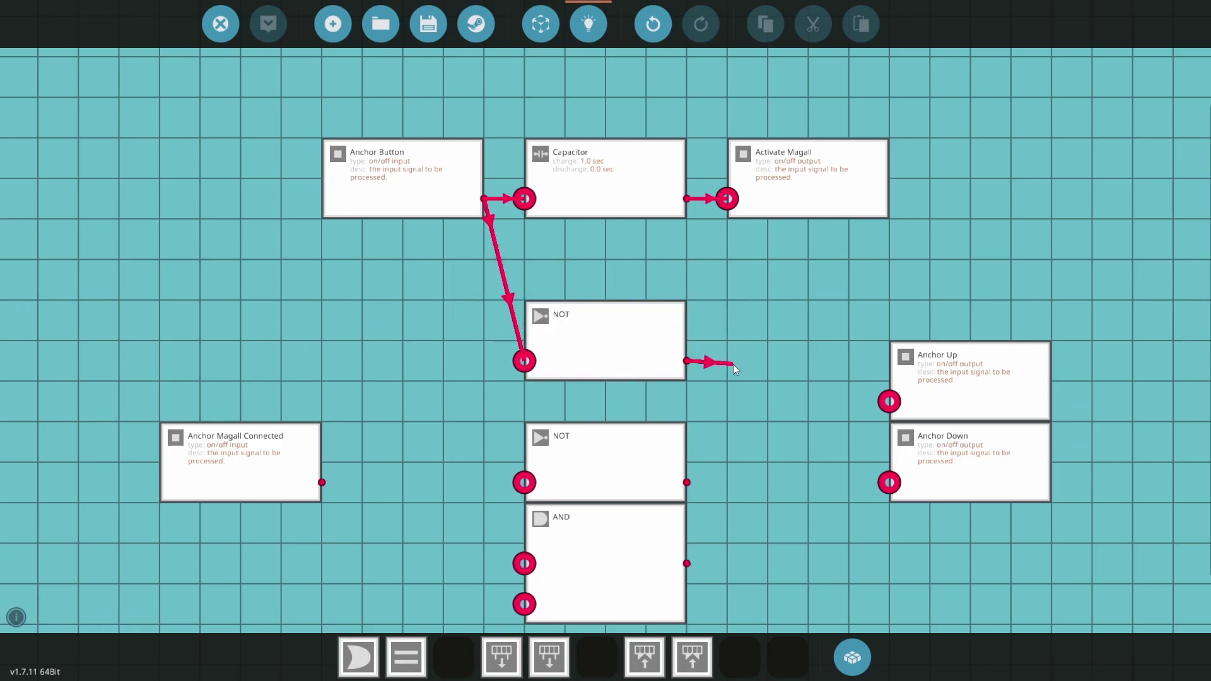
pyautogui.moveTo(687, 360); pyautogui.dragTo(887, 401)
pyautogui.click(857, 346)
pyautogui.moveTo(974, 378); pyautogui.dragTo(812, 258)
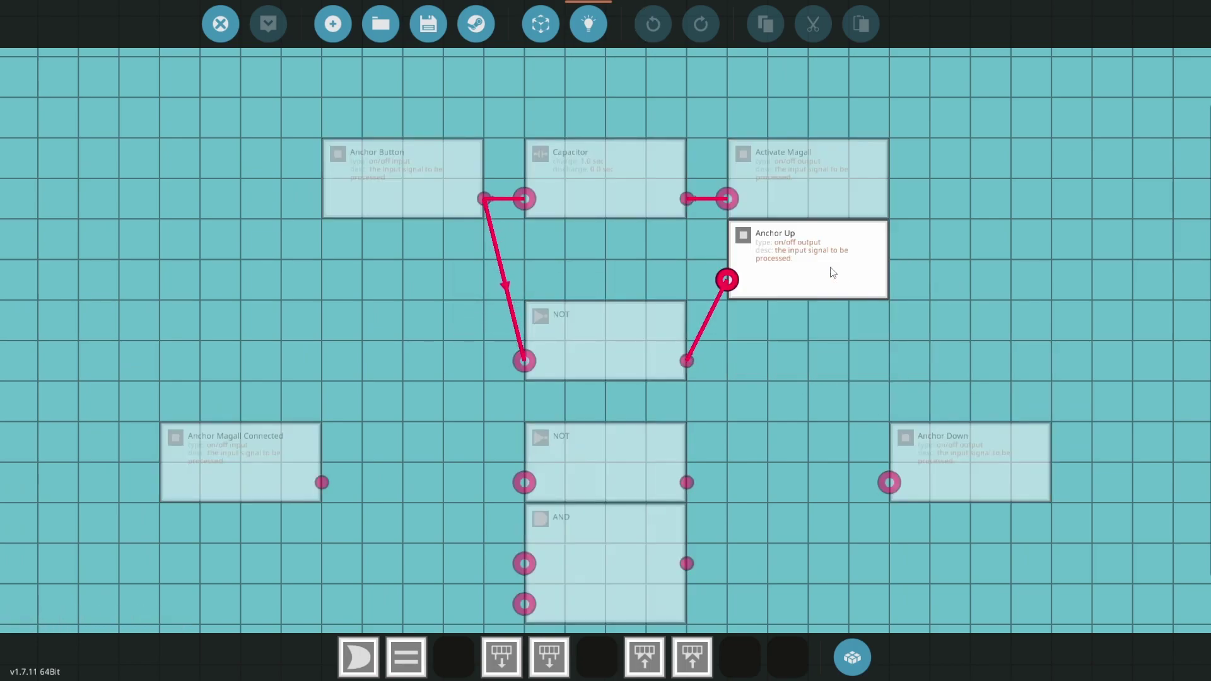
pyautogui.moveTo(592, 335); pyautogui.dragTo(596, 261)
# - Wire Anchor Button through the AND gate's first input to Anchor Down
pyautogui.moveTo(483, 199); pyautogui.dragTo(523, 281)
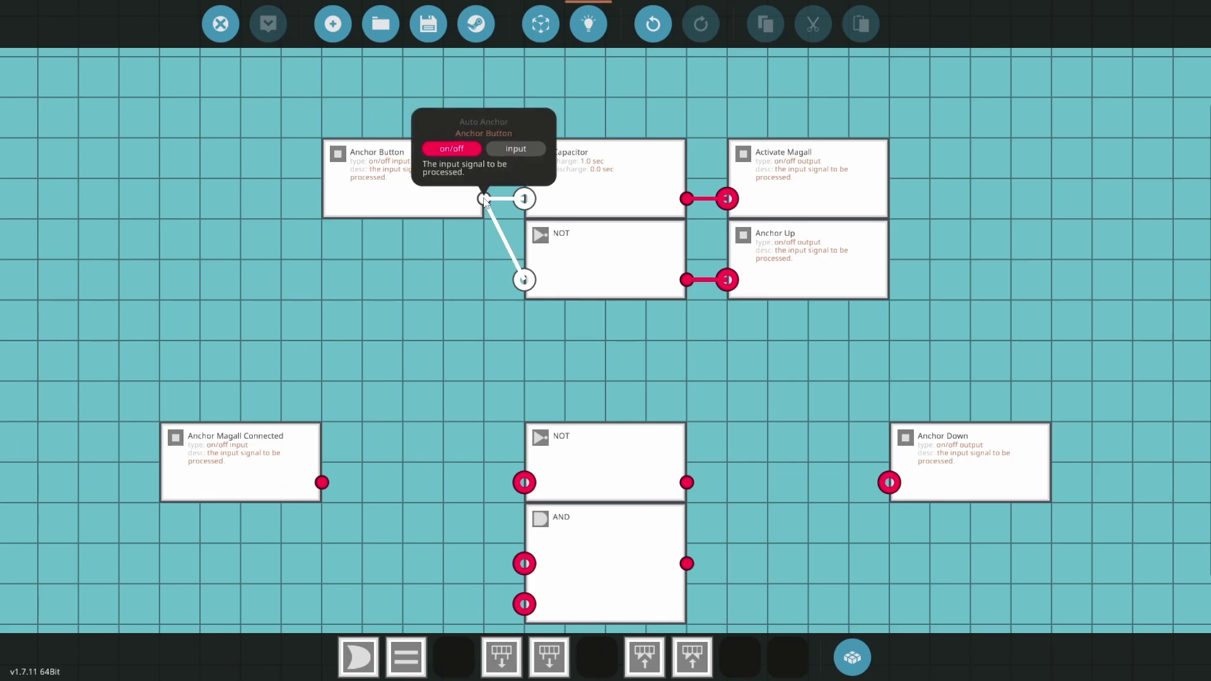
pyautogui.click(445, 173)
pyautogui.moveTo(483, 198)
pyautogui.mouseDown()
pyautogui.moveTo(453, 309)
pyautogui.moveTo(524, 563)
pyautogui.mouseUp()
pyautogui.click(501, 528)
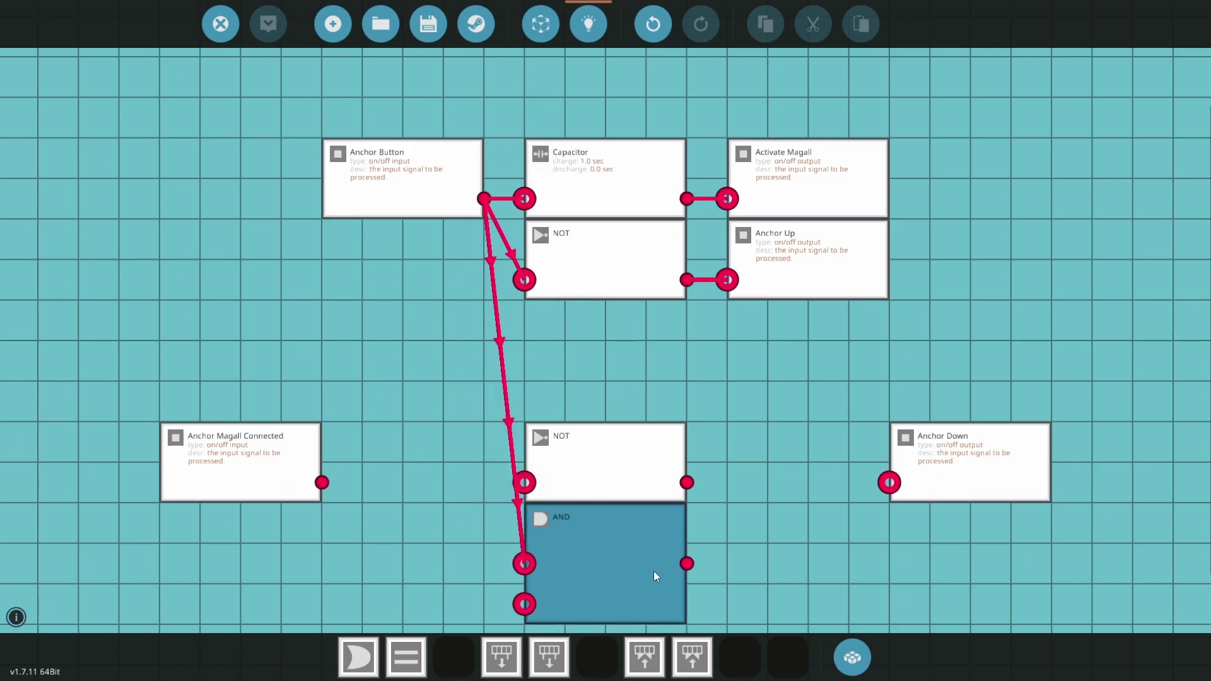
pyautogui.moveTo(687, 482)
pyautogui.mouseDown()
pyautogui.moveTo(707, 553)
pyautogui.moveTo(889, 483)
pyautogui.mouseUp()
pyautogui.click(856, 431)
pyautogui.moveTo(605, 568); pyautogui.dragTo(606, 360)
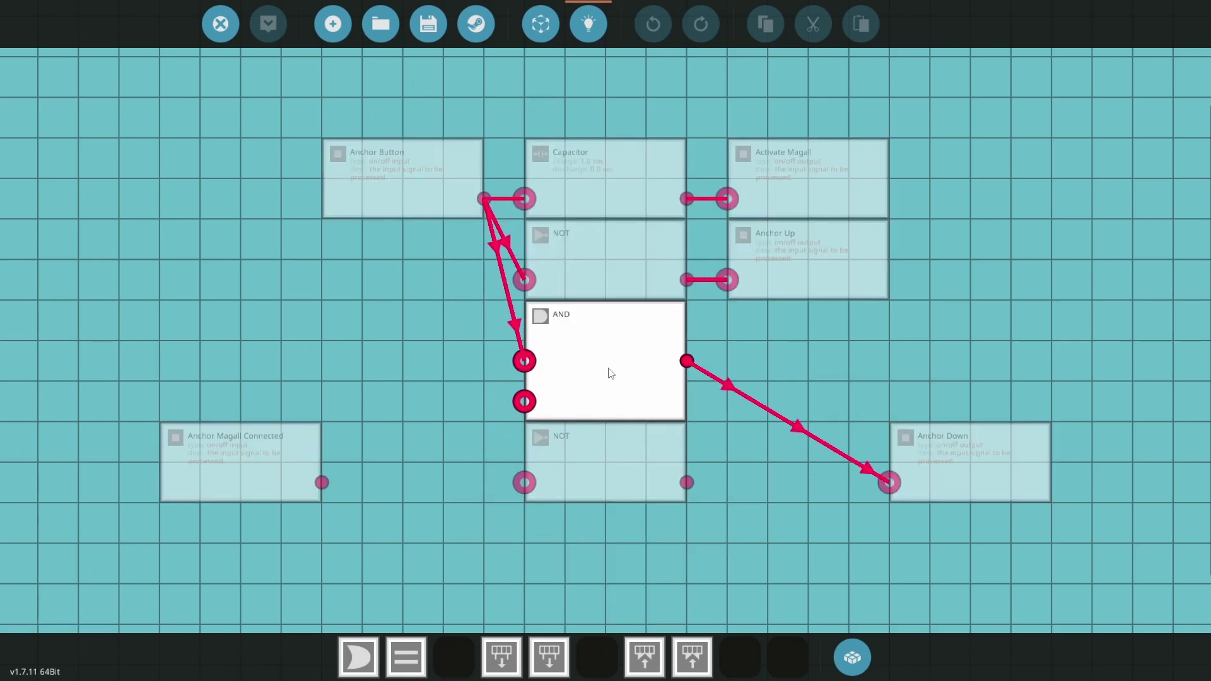
pyautogui.moveTo(973, 475); pyautogui.dragTo(810, 351)
# - Wire Anchor Magall Connected through the lower NOT gate into AND's second input
pyautogui.click(606, 360)
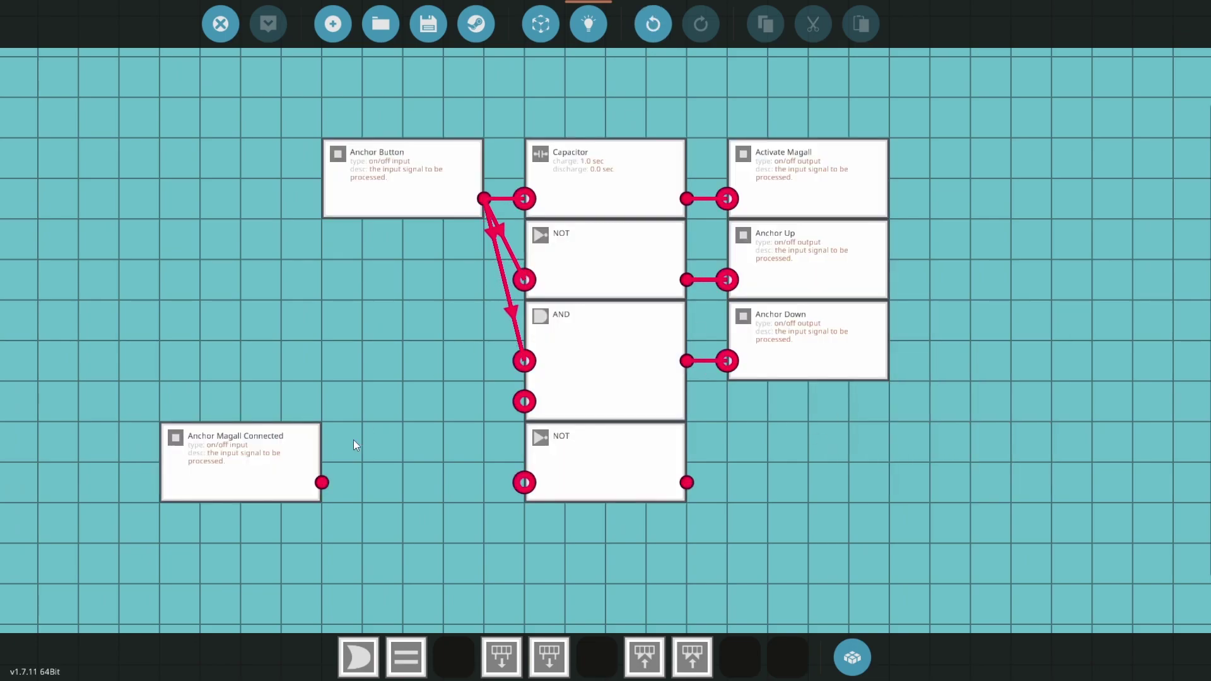
pyautogui.moveTo(323, 483); pyautogui.dragTo(437, 455)
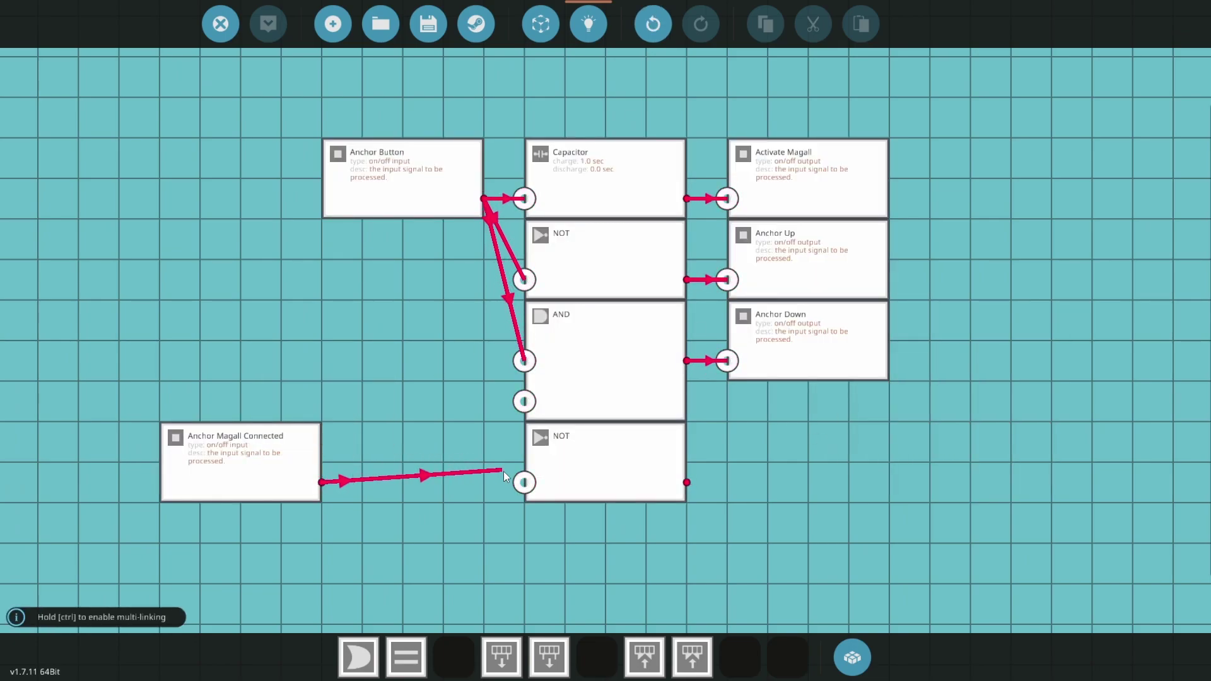
pyautogui.moveTo(504, 471)
pyautogui.mouseDown()
pyautogui.moveTo(524, 483)
pyautogui.moveTo(426, 473)
pyautogui.mouseUp()
pyautogui.click(493, 453)
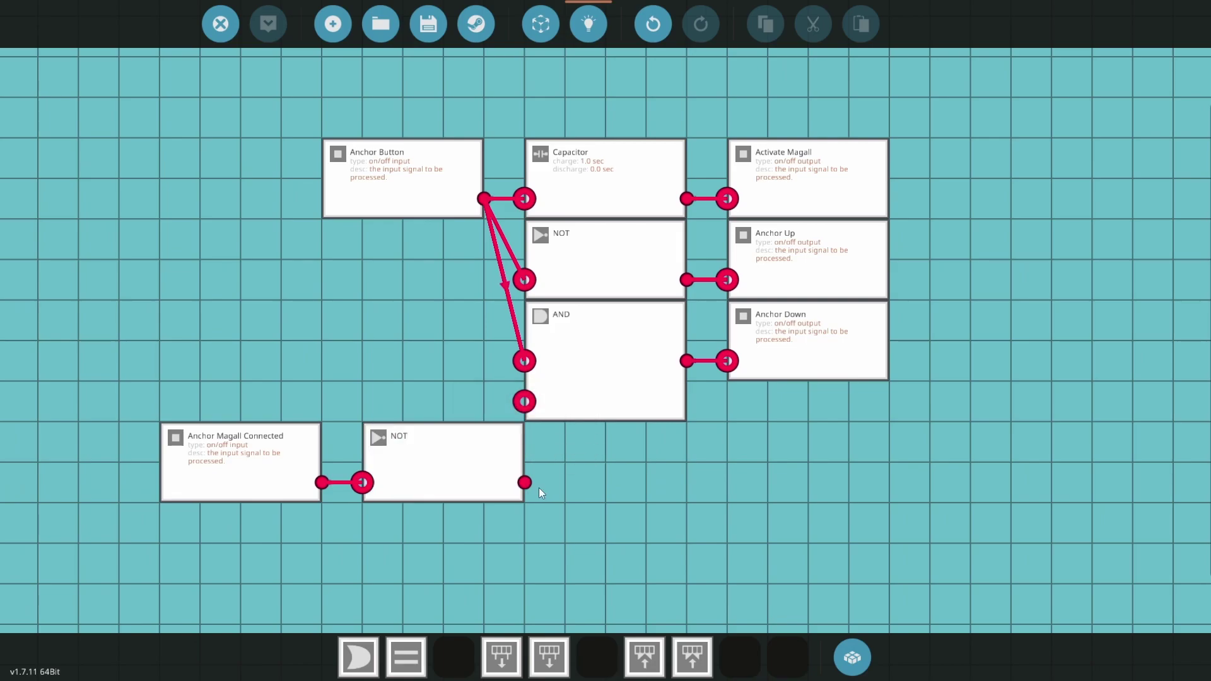
pyautogui.moveTo(525, 483); pyautogui.dragTo(524, 402)
pyautogui.click(492, 370)
pyautogui.moveTo(445, 463); pyautogui.dragTo(424, 393)
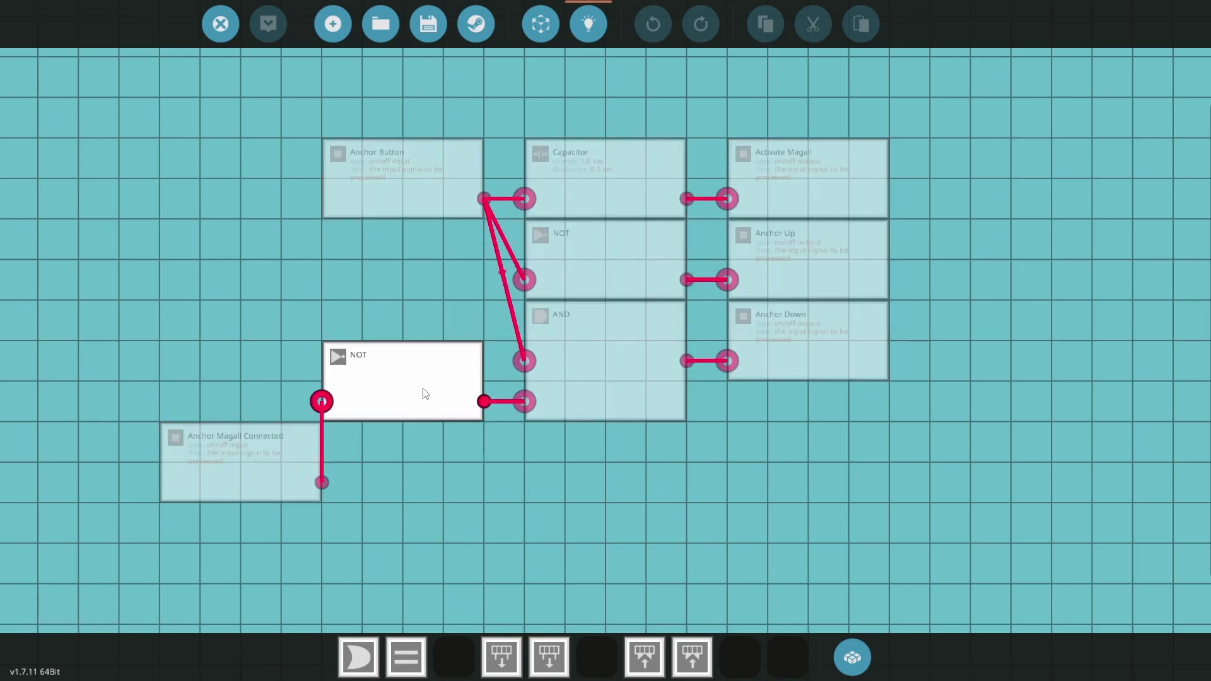
pyautogui.moveTo(236, 464); pyautogui.dragTo(212, 395)
# - Save the microcontroller to a new slot as 'Auto Anchor'
pyautogui.click(428, 24)
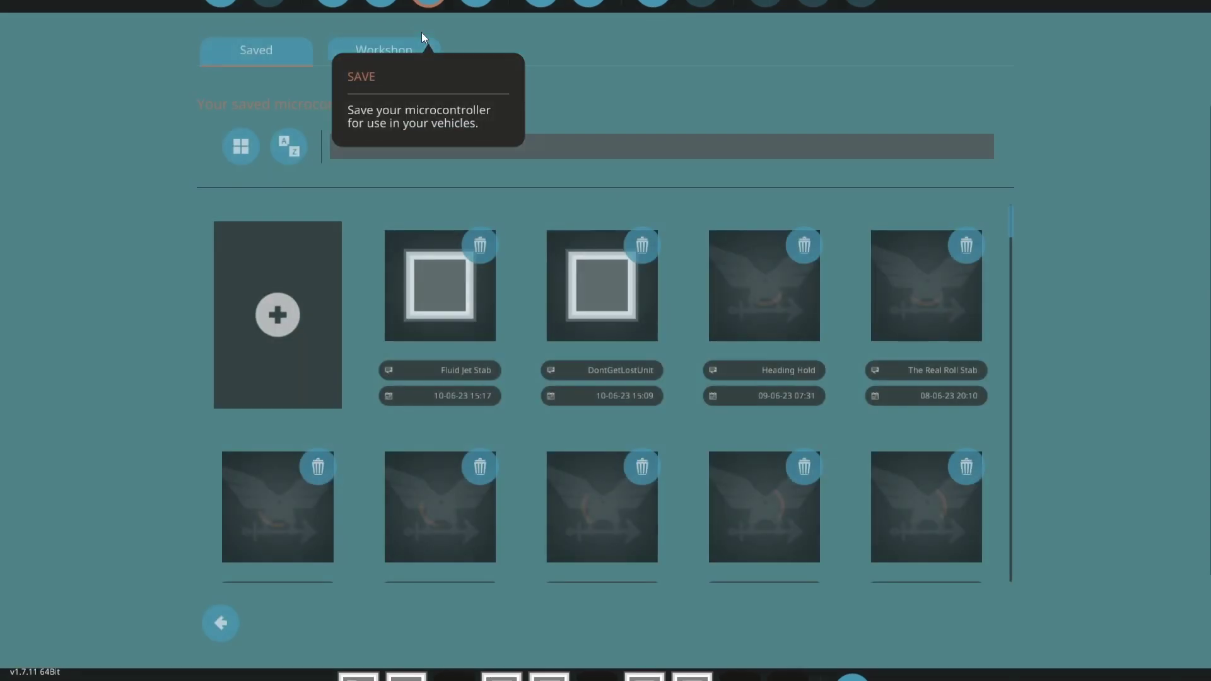
pyautogui.click(277, 314)
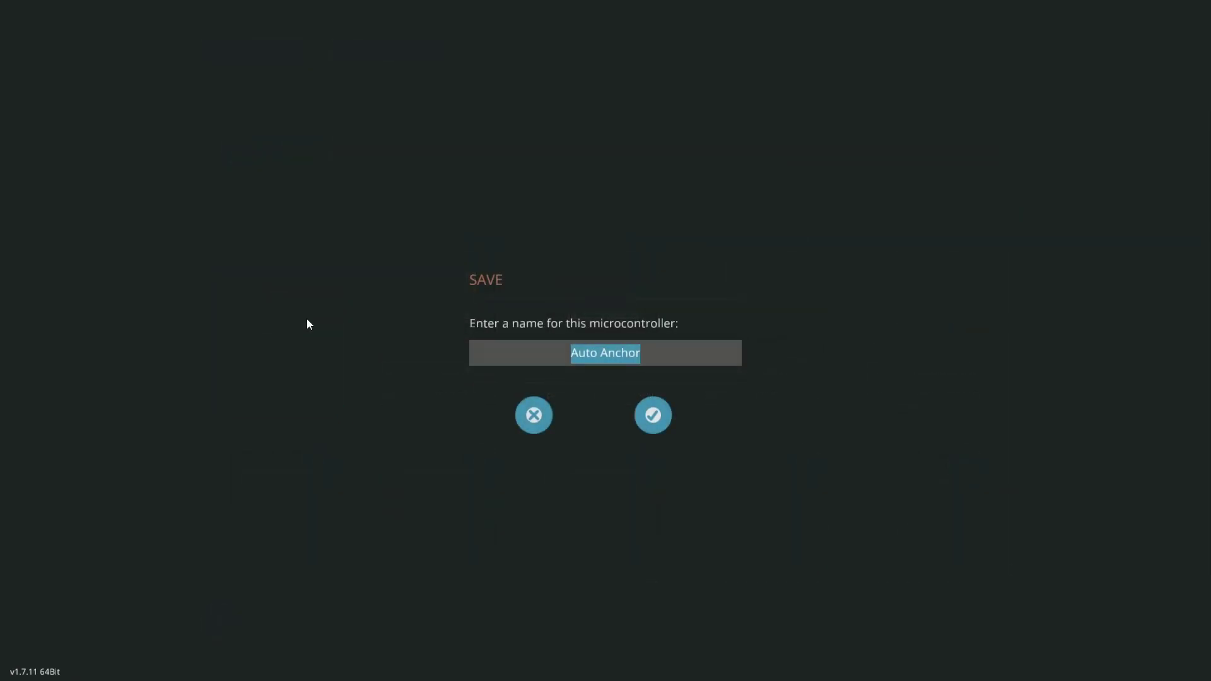
pyautogui.click(654, 418)
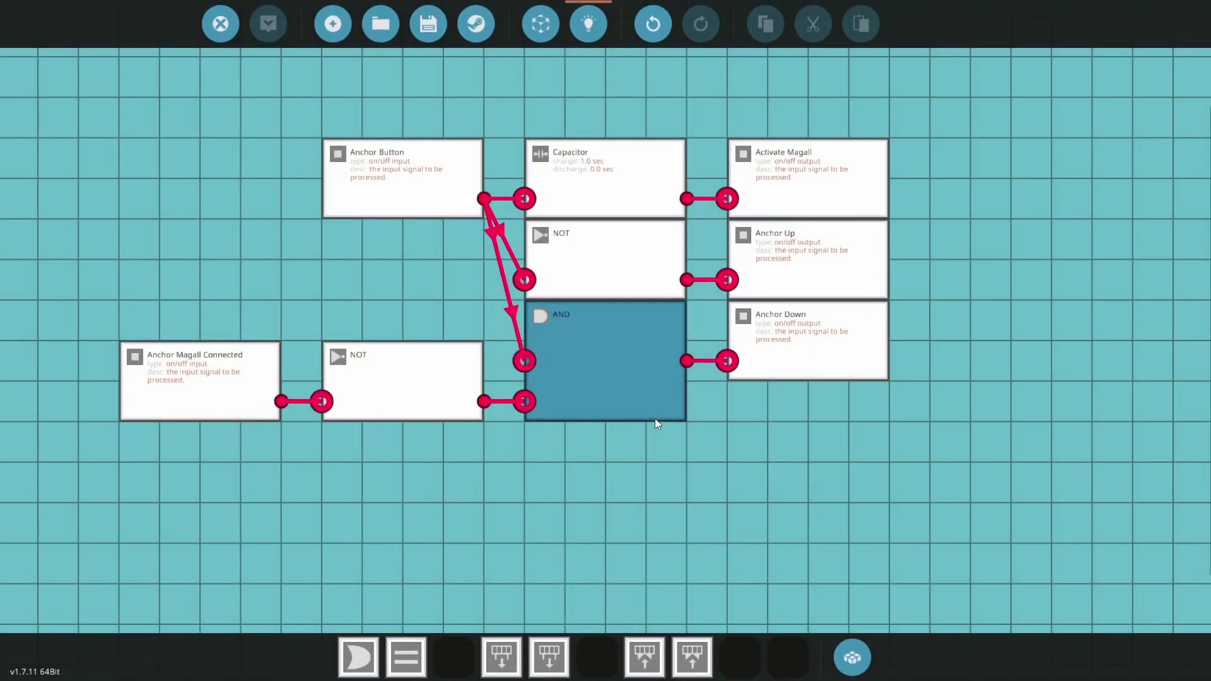
# - Exit to the ship and place an Electric Battery Small and a Toggle Button
pyautogui.press('Escape')
pyautogui.scroll(3, 775, 544)
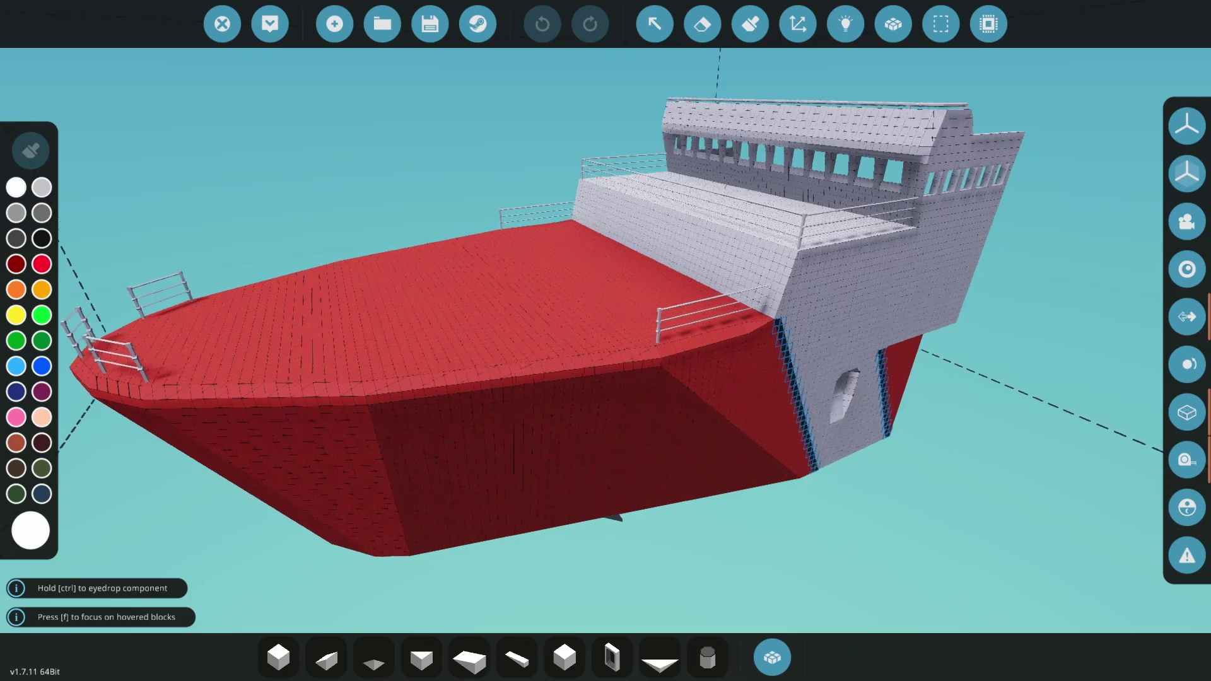
pyautogui.scroll(3, 775, 544)
pyautogui.scroll(3, 774, 544)
pyautogui.scroll(3, 774, 544)
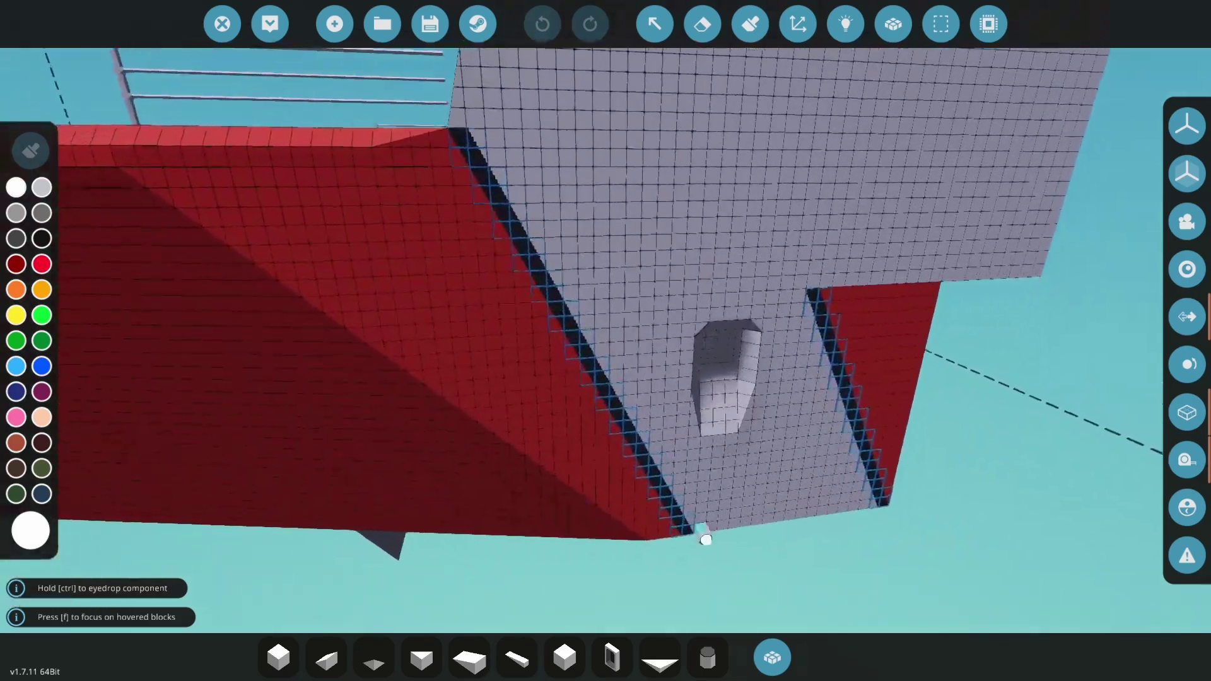
pyautogui.scroll(3, 704, 539)
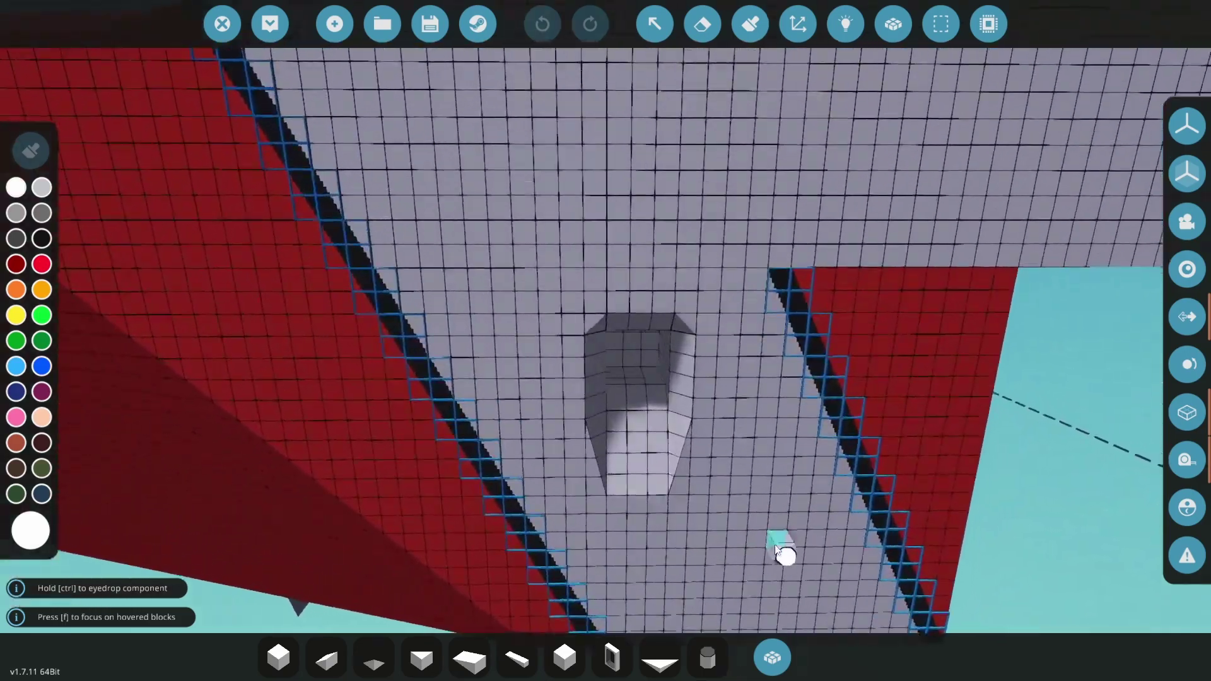
pyautogui.press('Tab')
pyautogui.write('batt')
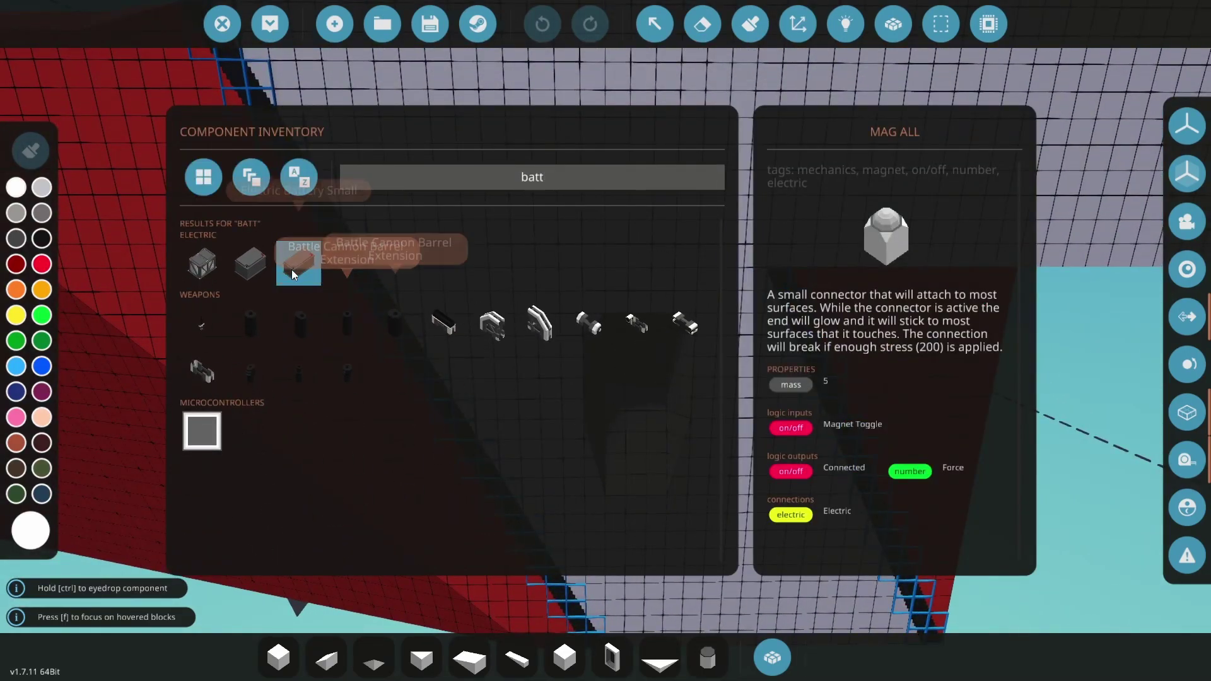
pyautogui.click(292, 270)
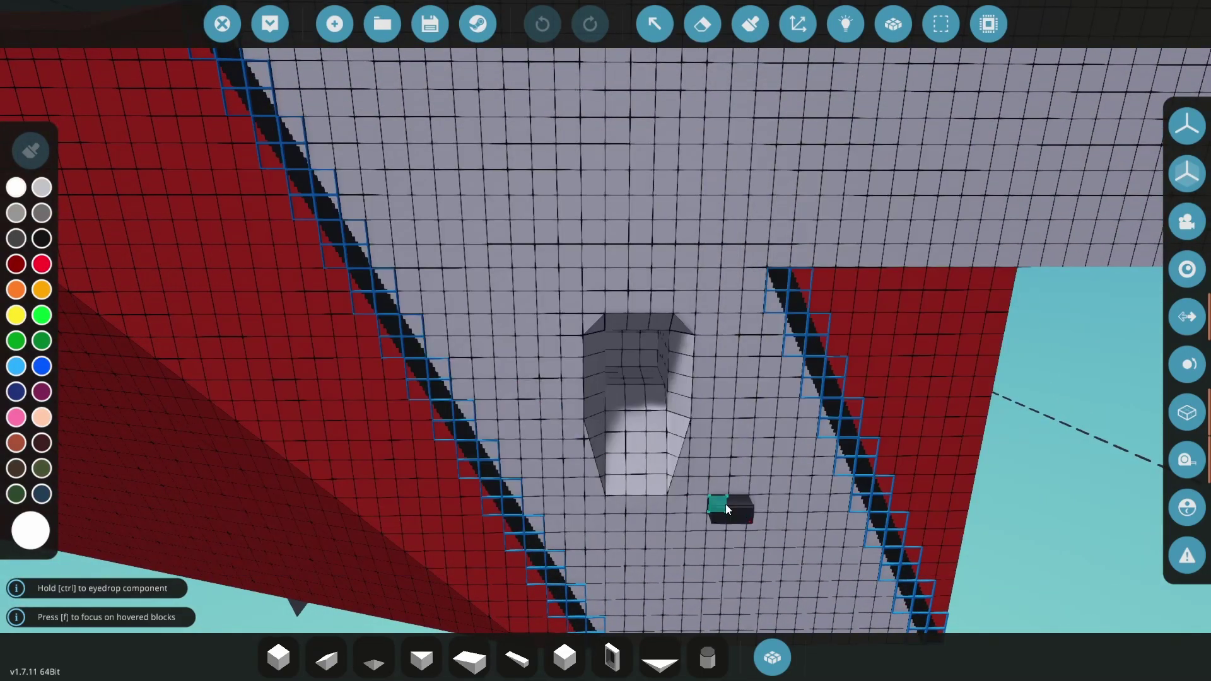
pyautogui.press('Tab')
pyautogui.write('butt')
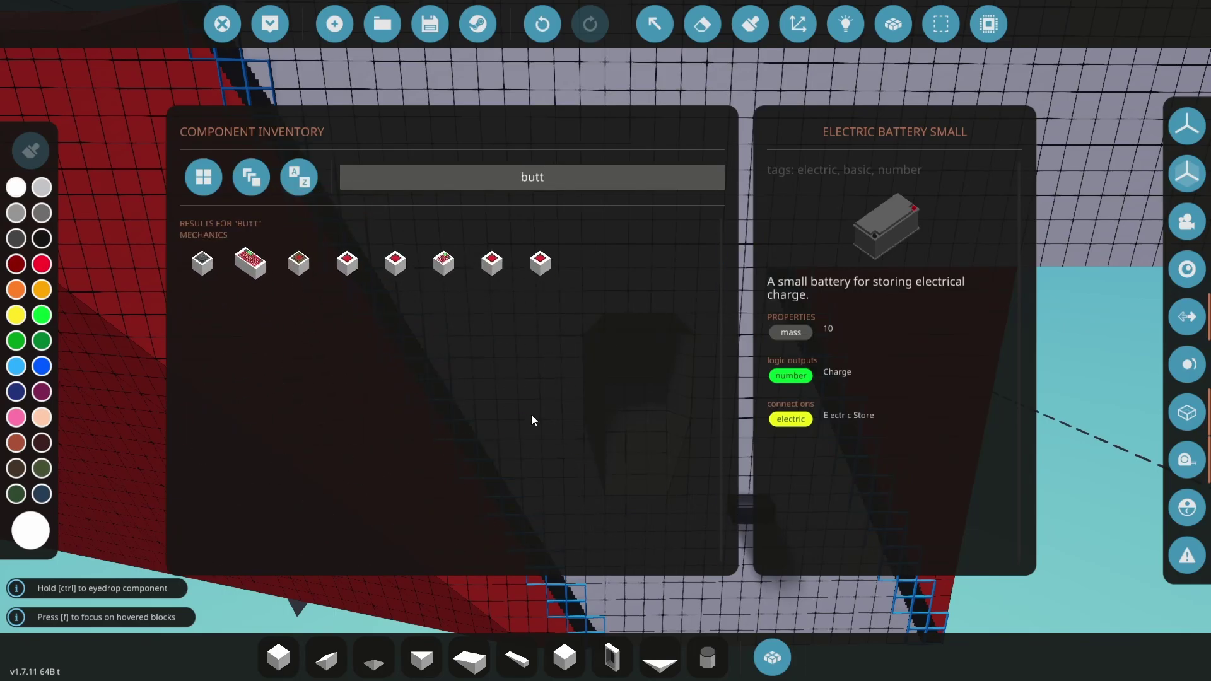
pyautogui.click(491, 263)
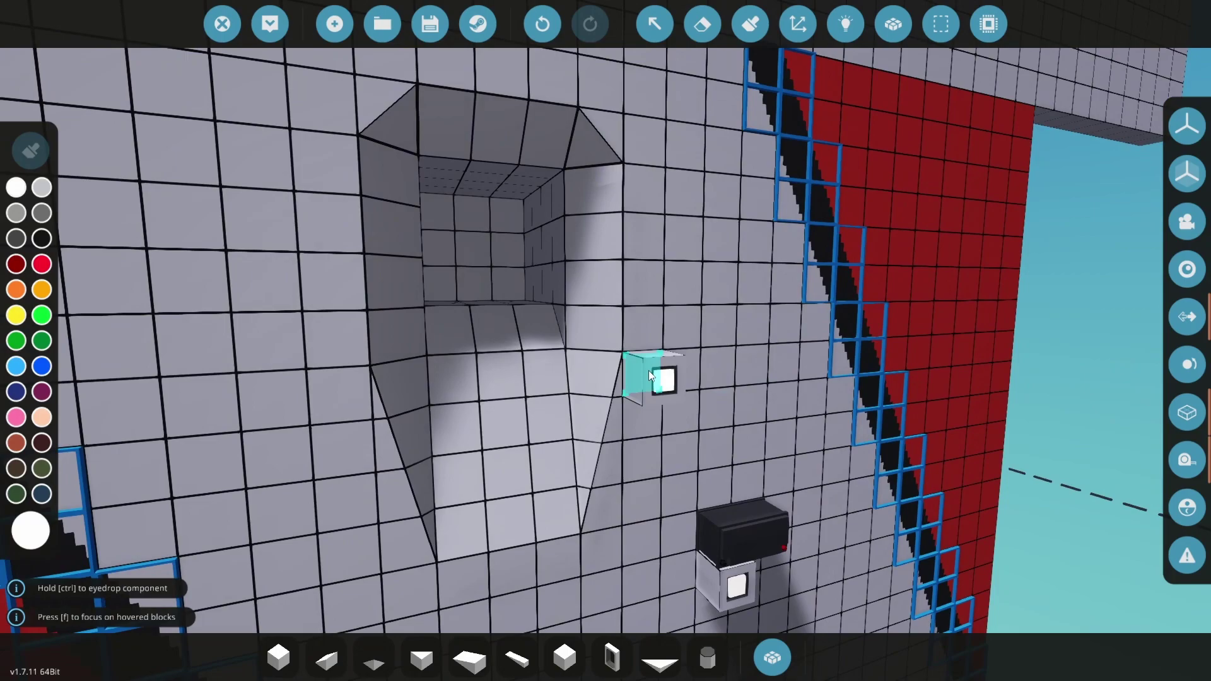
# - Place a large winch in the hull recess with a pivot hinge in front
pyautogui.press('Tab')
pyautogui.write('winch')
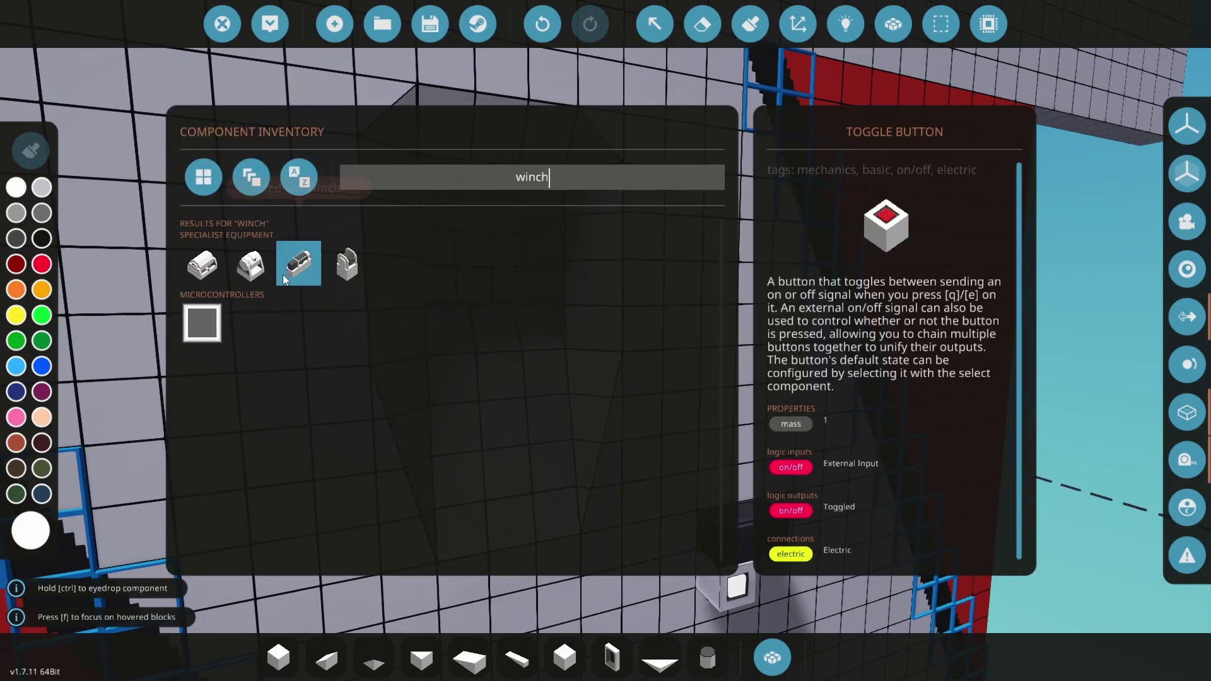
pyautogui.click(301, 278)
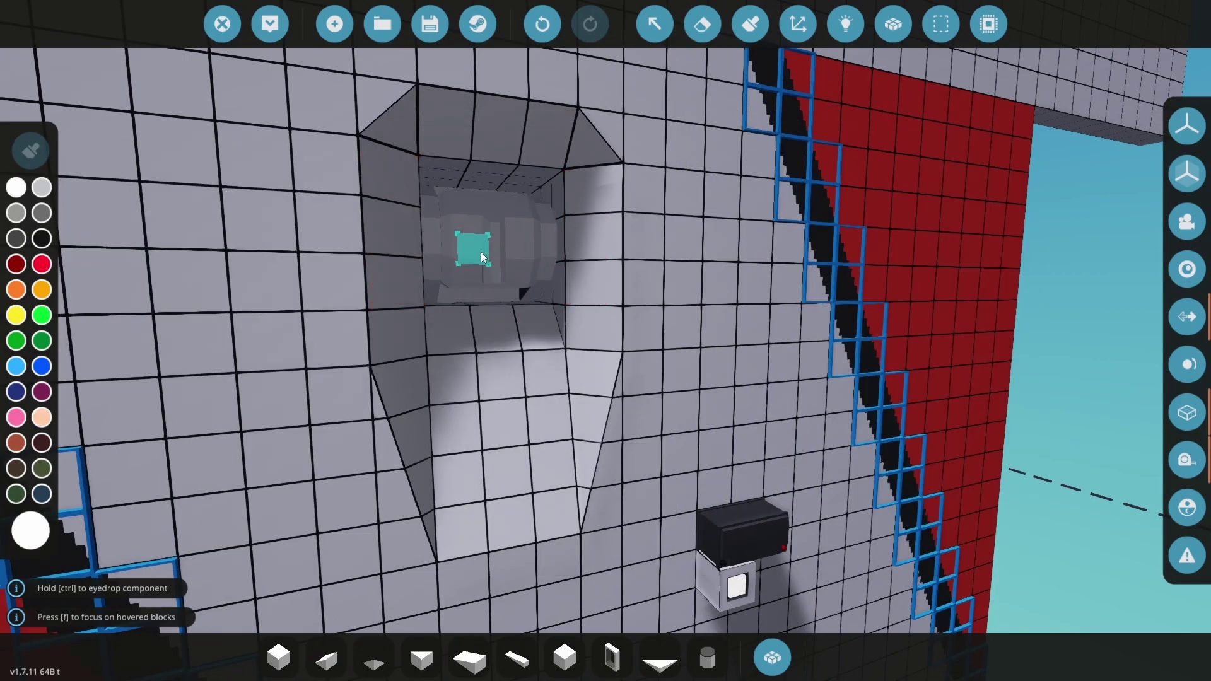
pyautogui.click(522, 279)
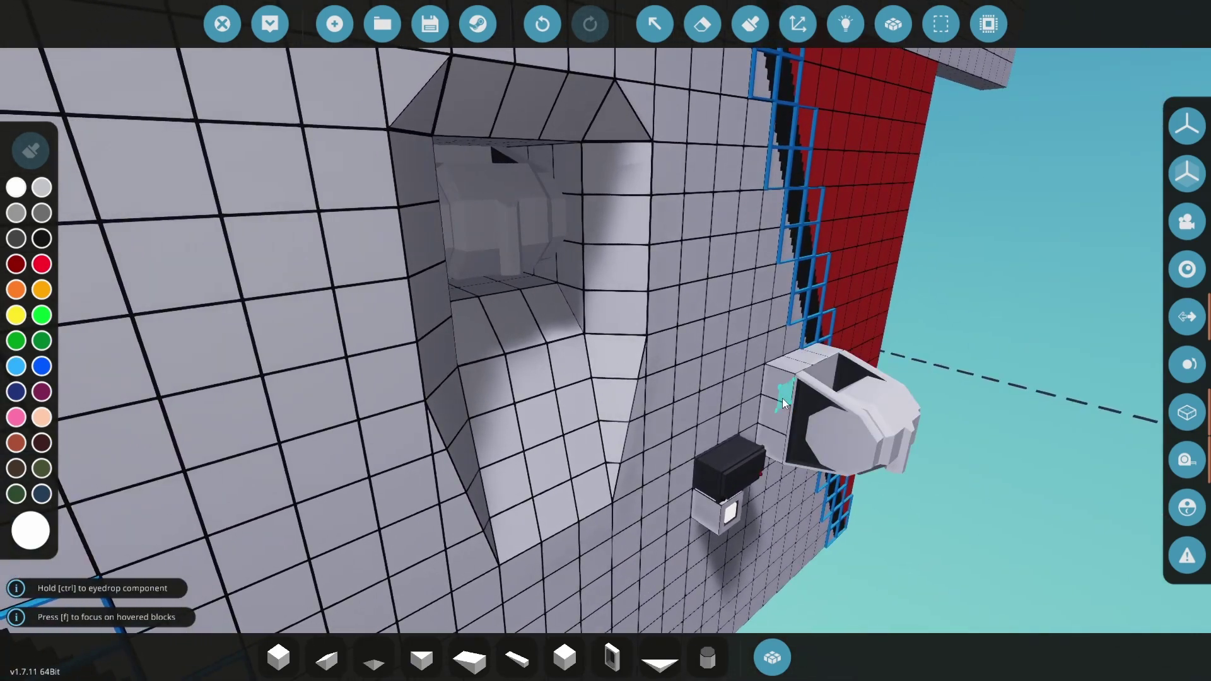
pyautogui.press('Tab')
pyautogui.write('hinge')
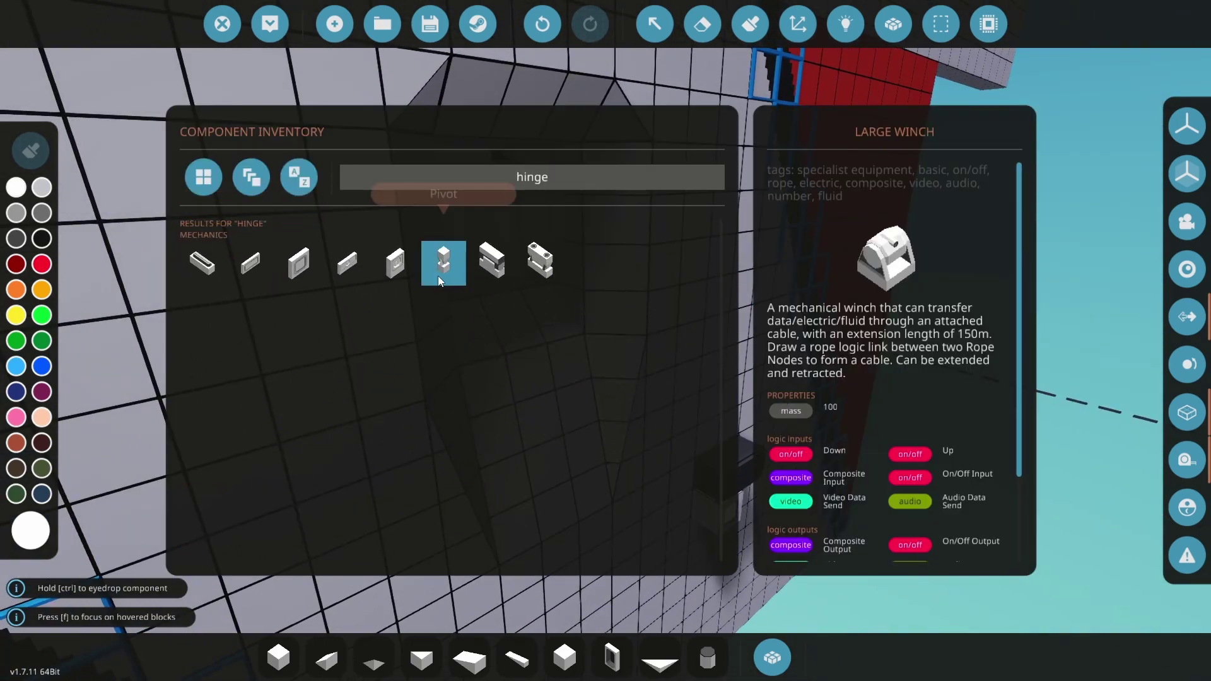
pyautogui.click(438, 275)
pyautogui.click(663, 281)
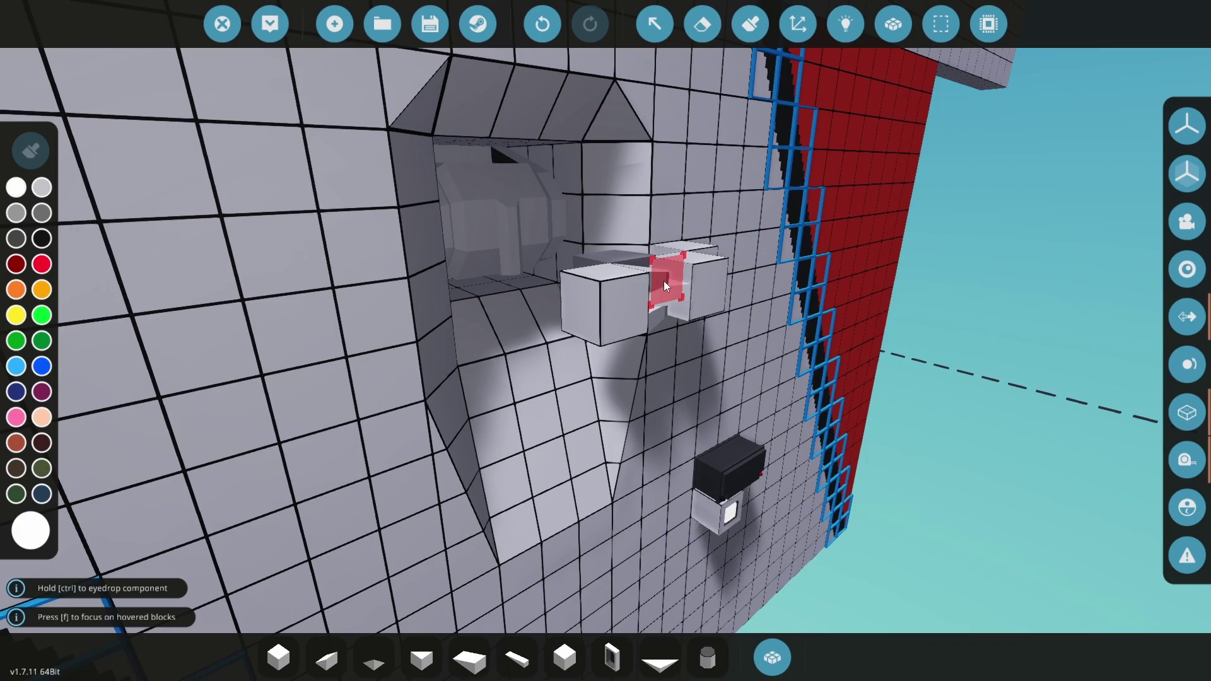
# - Attach a cable anchor to the pivot and a Mag All magnet beneath it
pyautogui.press('Tab')
pyautogui.write('anchor')
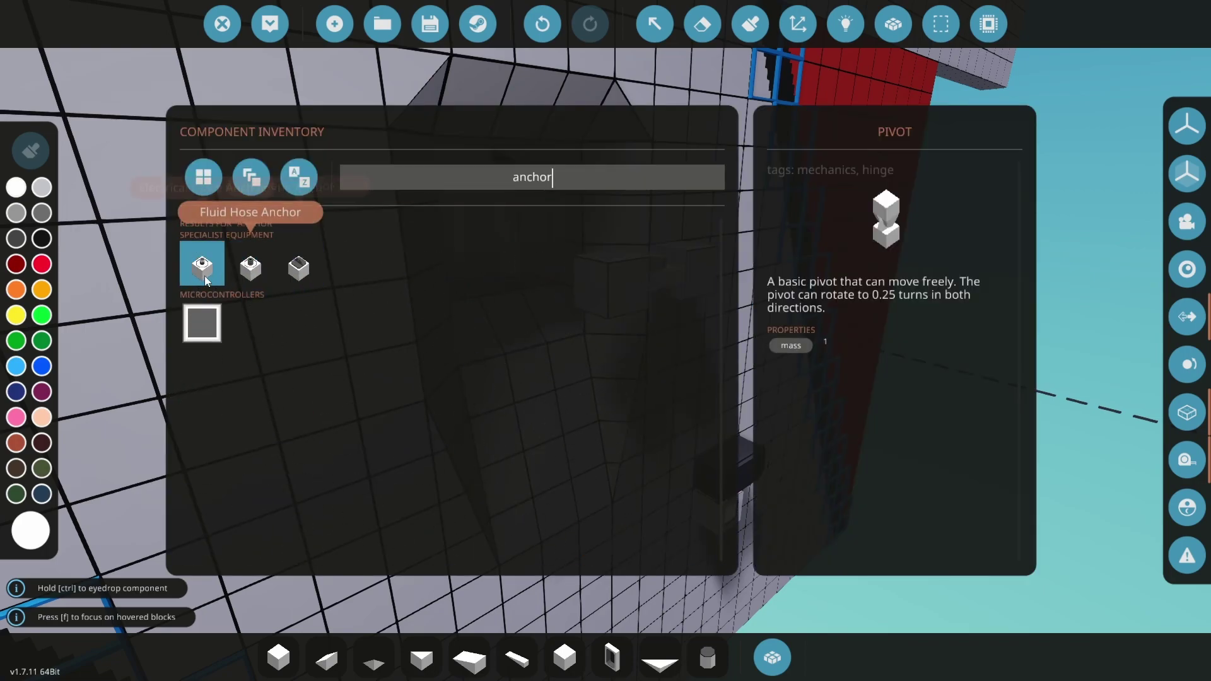
pyautogui.click(203, 276)
pyautogui.click(592, 286)
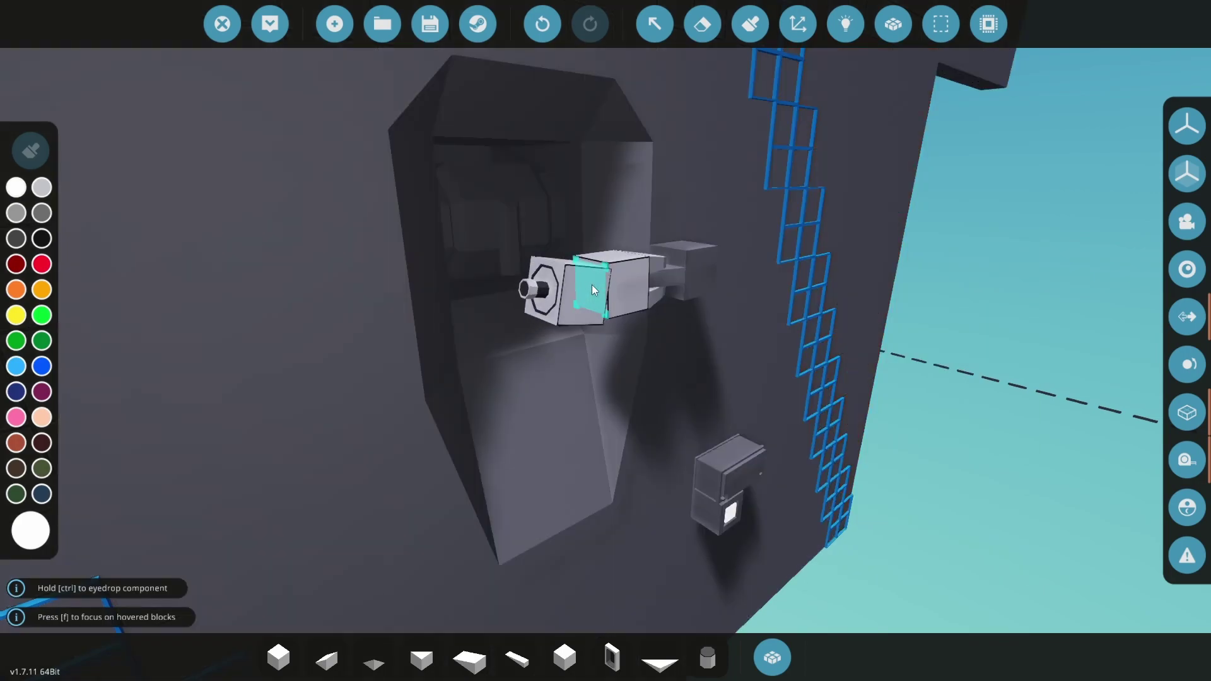
pyautogui.press('Escape')
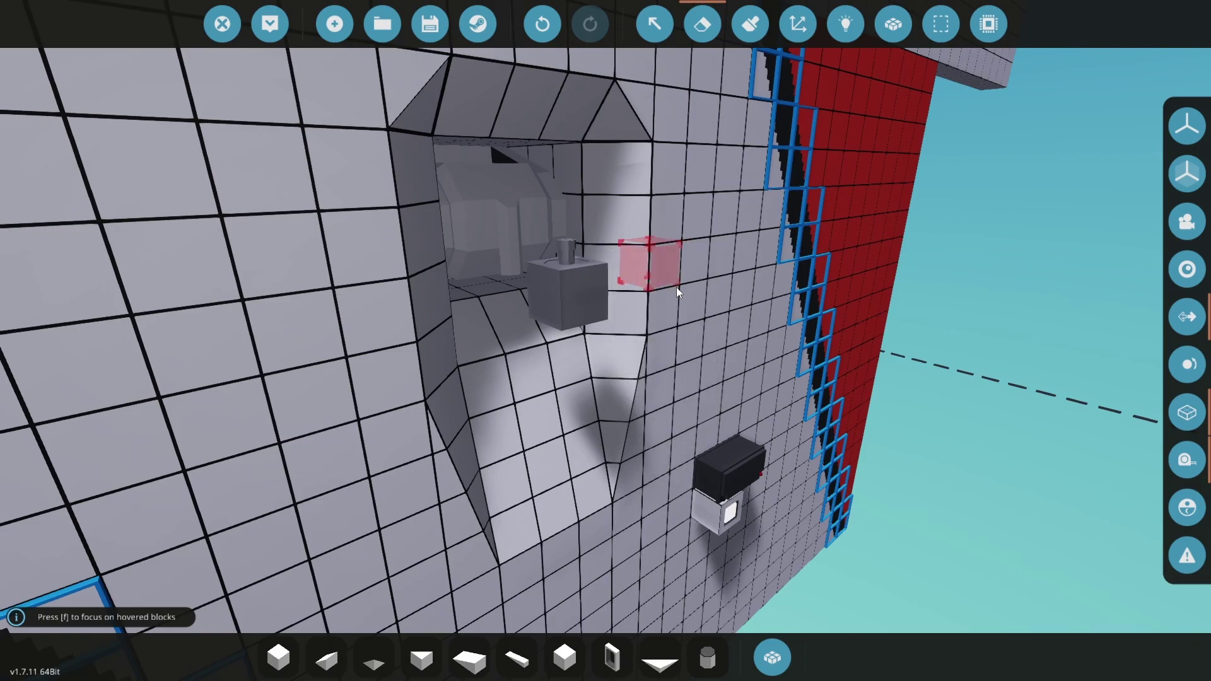
pyautogui.write('imag')
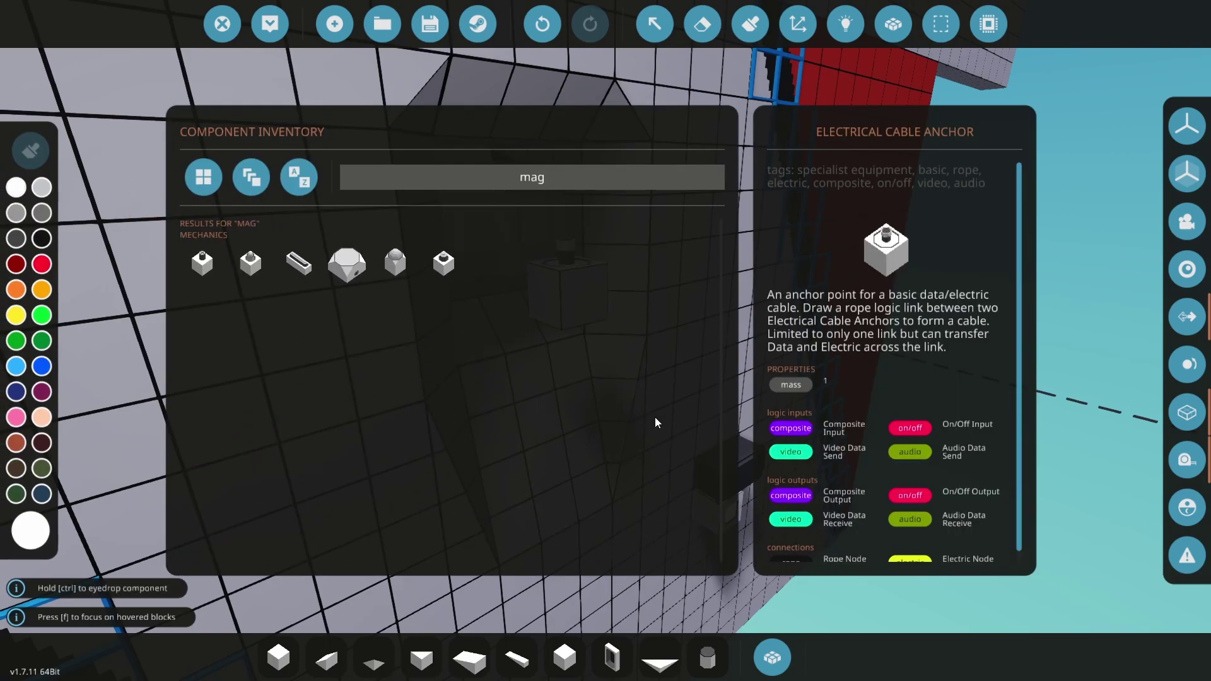
pyautogui.click(396, 262)
pyautogui.click(587, 312)
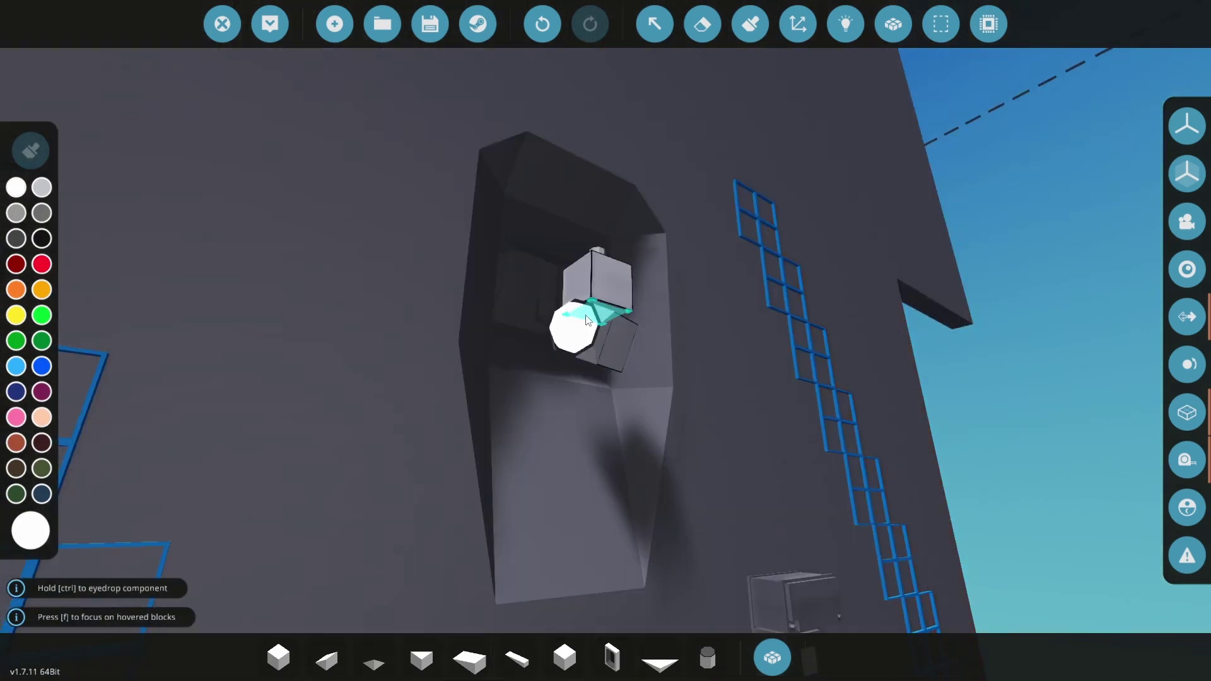
# - Mount the Auto Anchor microcontroller on the hull wall
pyautogui.click(598, 317)
pyautogui.write('i')
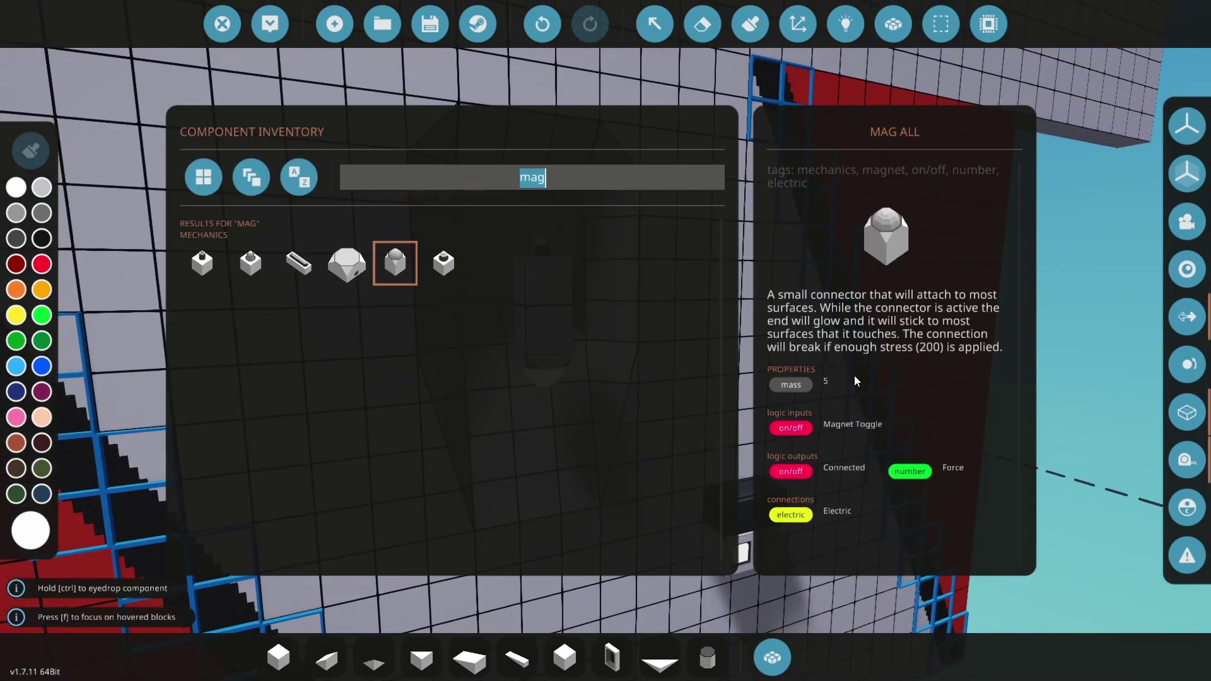
pyautogui.write('auto')
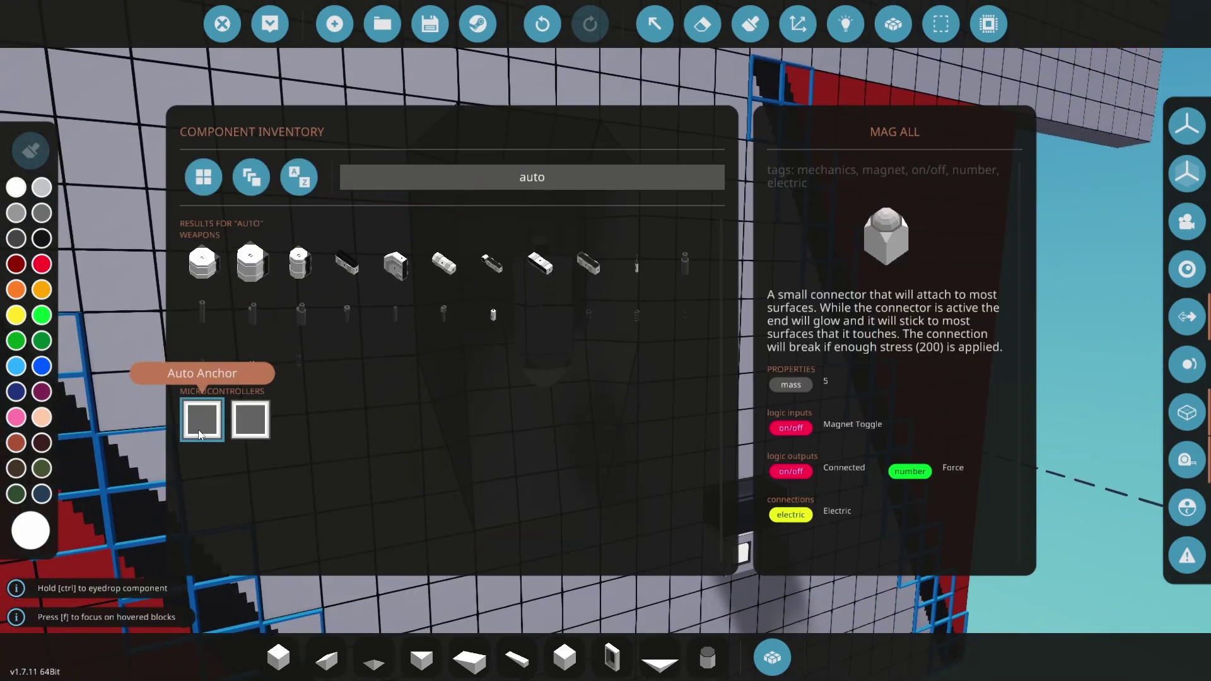
pyautogui.click(201, 420)
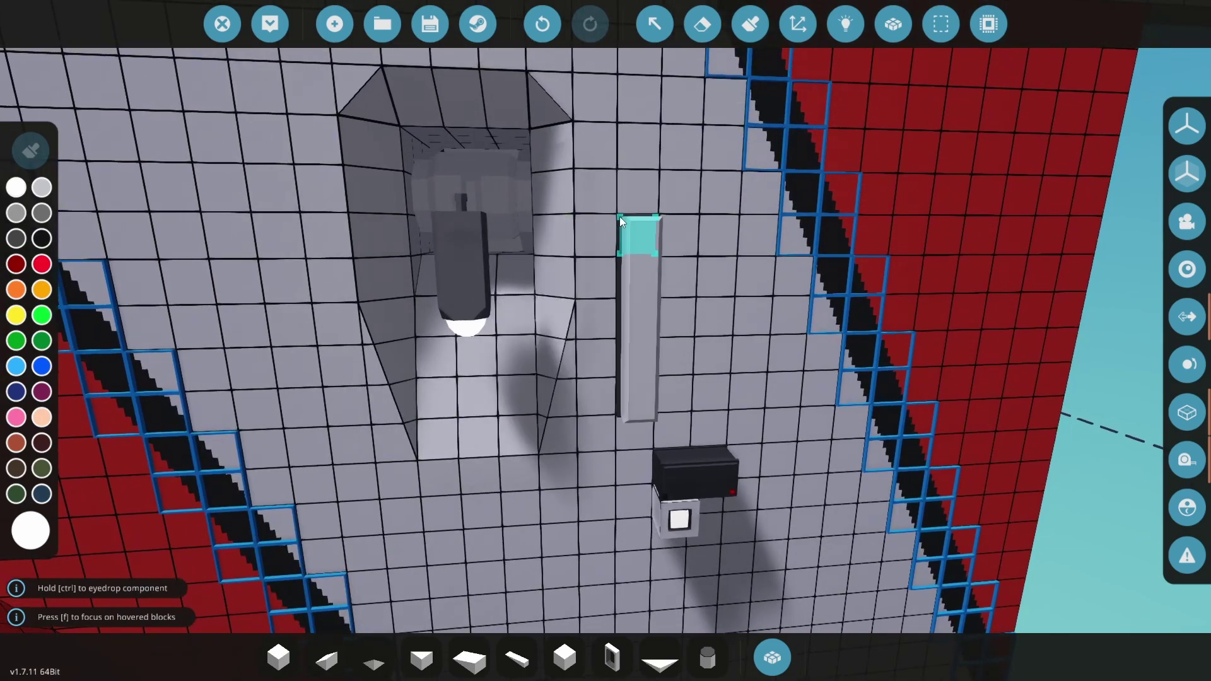
pyautogui.click(619, 216)
# - In logic mode, link the microcontroller to the toggle button
pyautogui.click(846, 24)
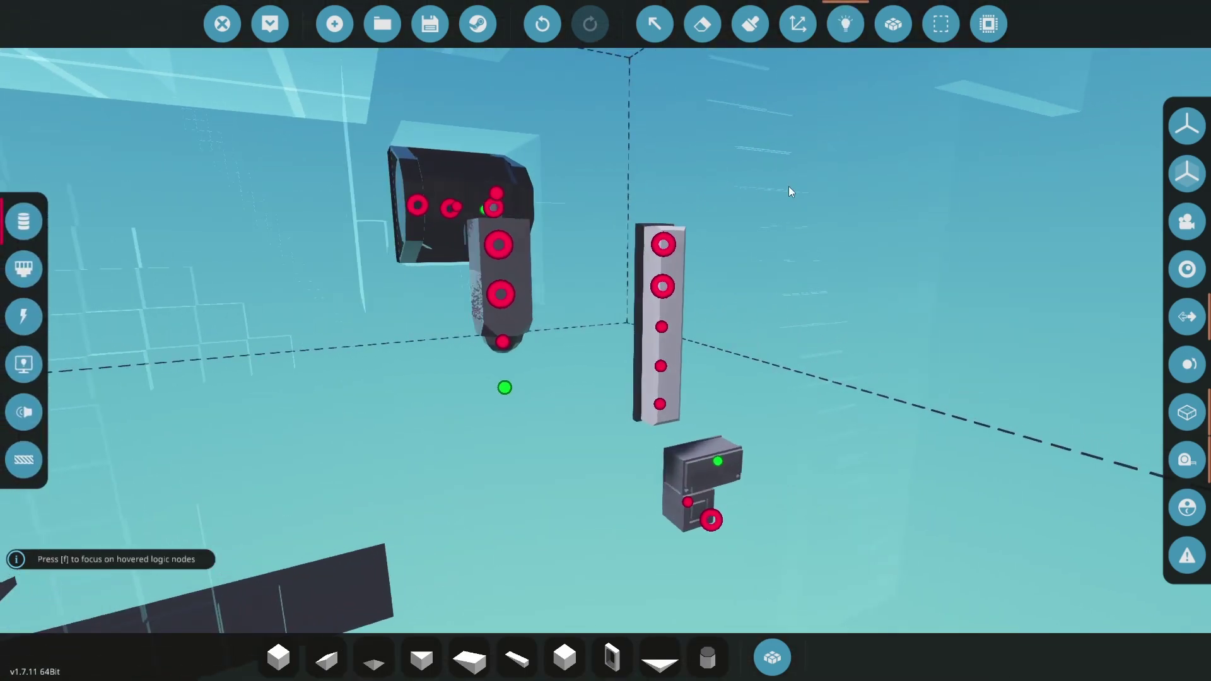
pyautogui.press('s')
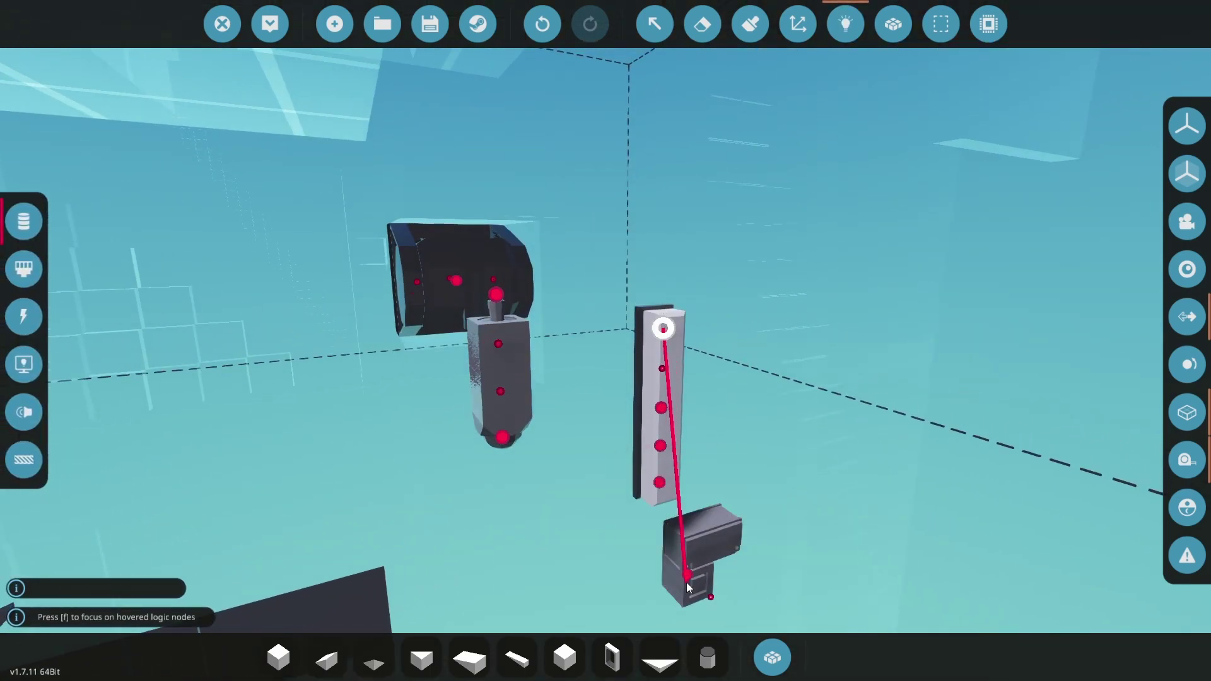
pyautogui.moveTo(664, 327); pyautogui.dragTo(687, 574)
# - Wire four microcontroller nodes to the winch, including Activate Magall to its on/off input
pyautogui.rightClick(803, 390)
pyautogui.scroll(2, 803, 388)
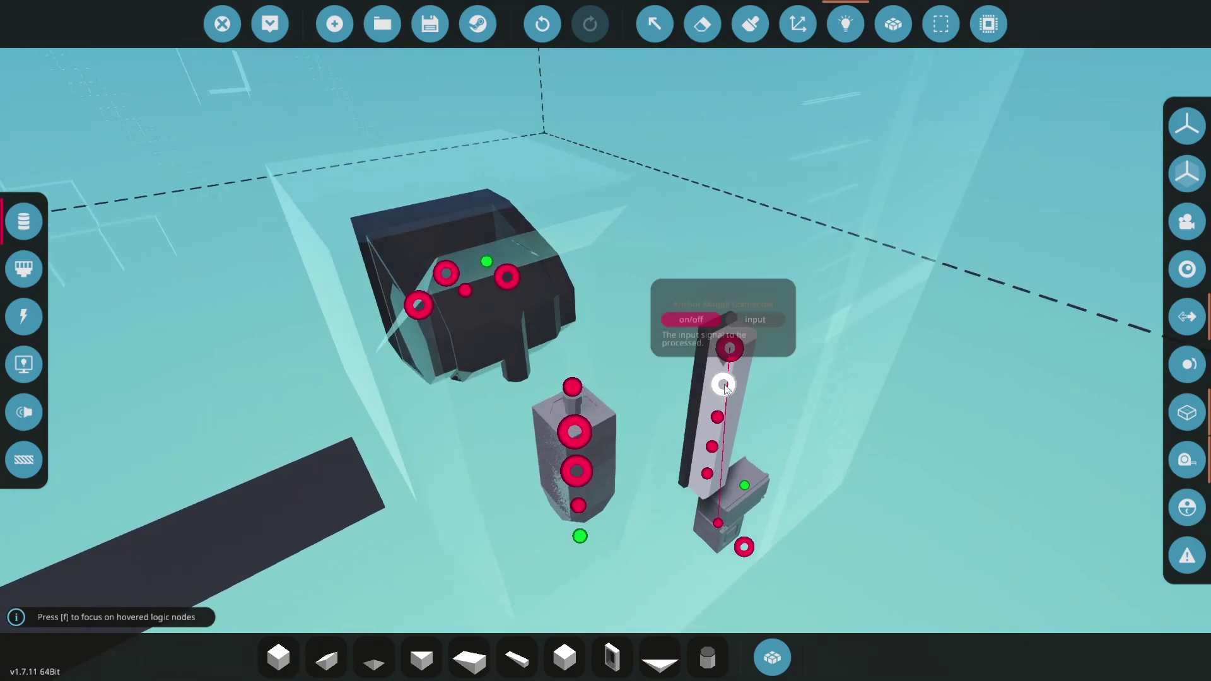
pyautogui.moveTo(723, 383); pyautogui.dragTo(469, 294)
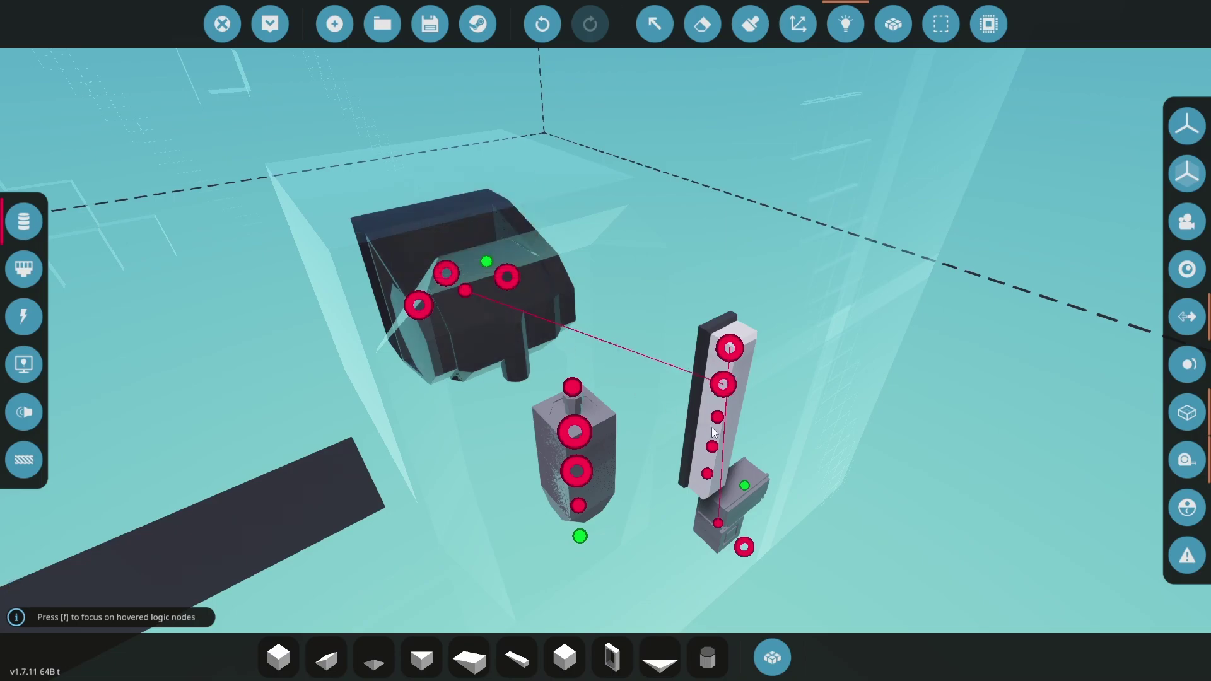
pyautogui.moveTo(717, 417); pyautogui.dragTo(419, 305)
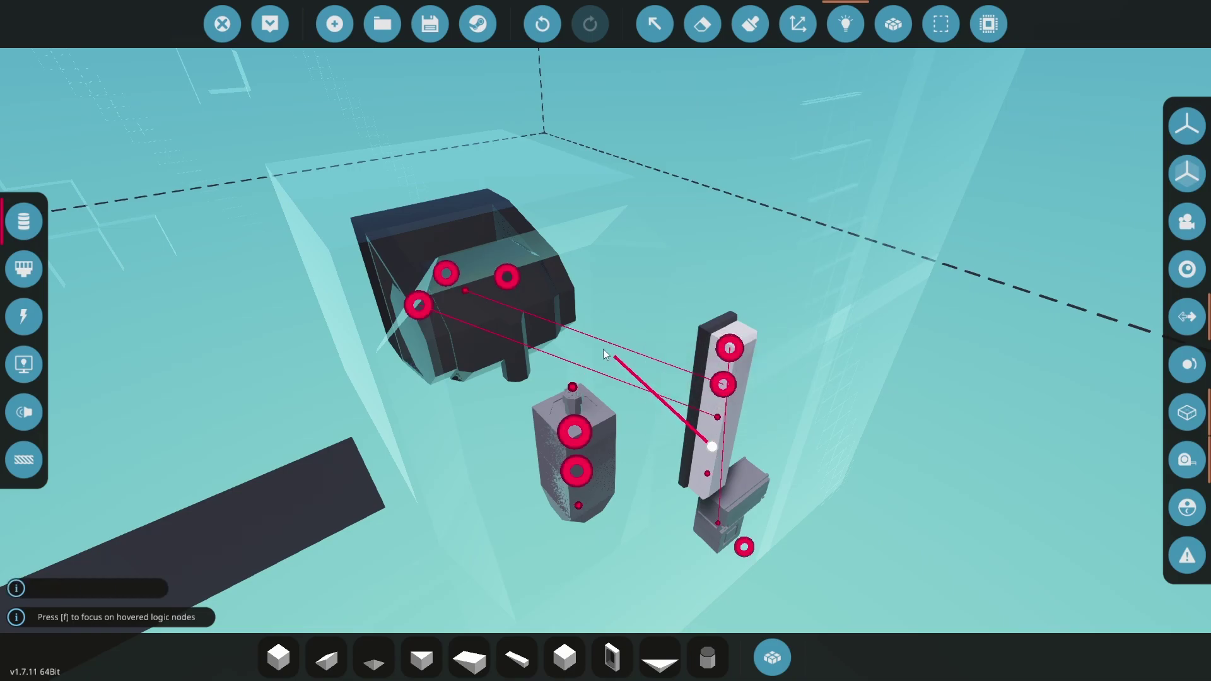
pyautogui.moveTo(712, 447); pyautogui.dragTo(508, 279)
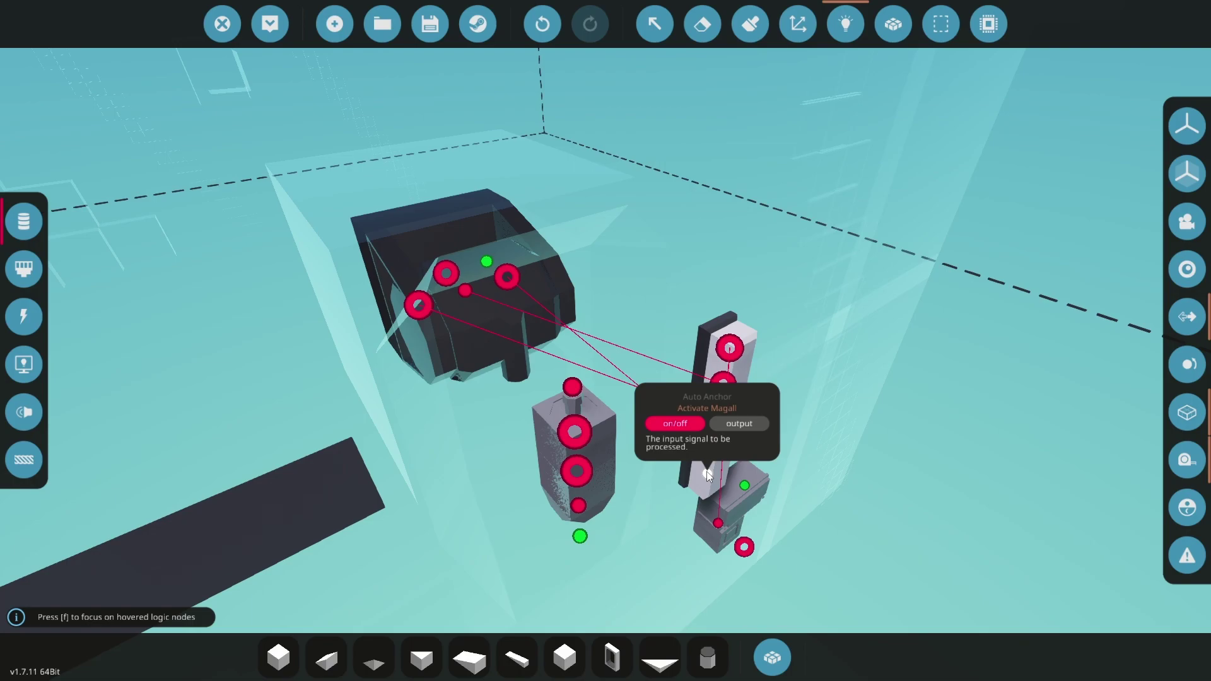
pyautogui.moveTo(707, 471); pyautogui.dragTo(447, 275)
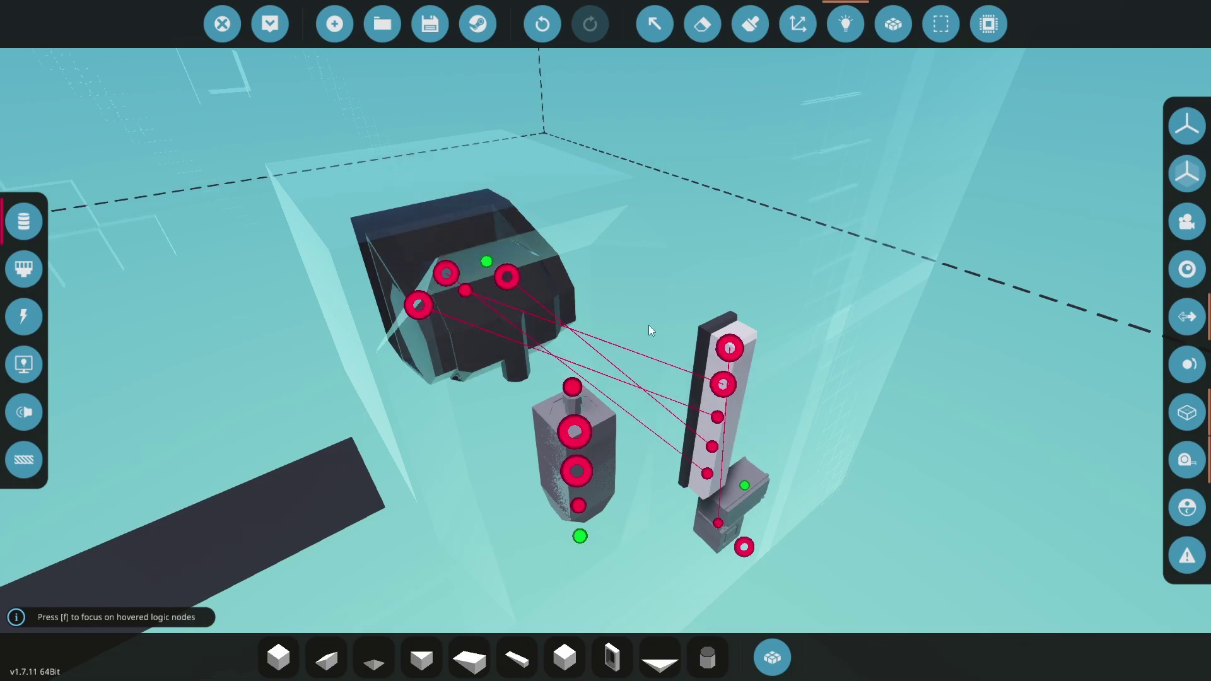
# - Link the cable anchor's on/off output to the Mag All Magnet Toggle input
pyautogui.moveTo(648, 325); pyautogui.dragTo(720, 360)
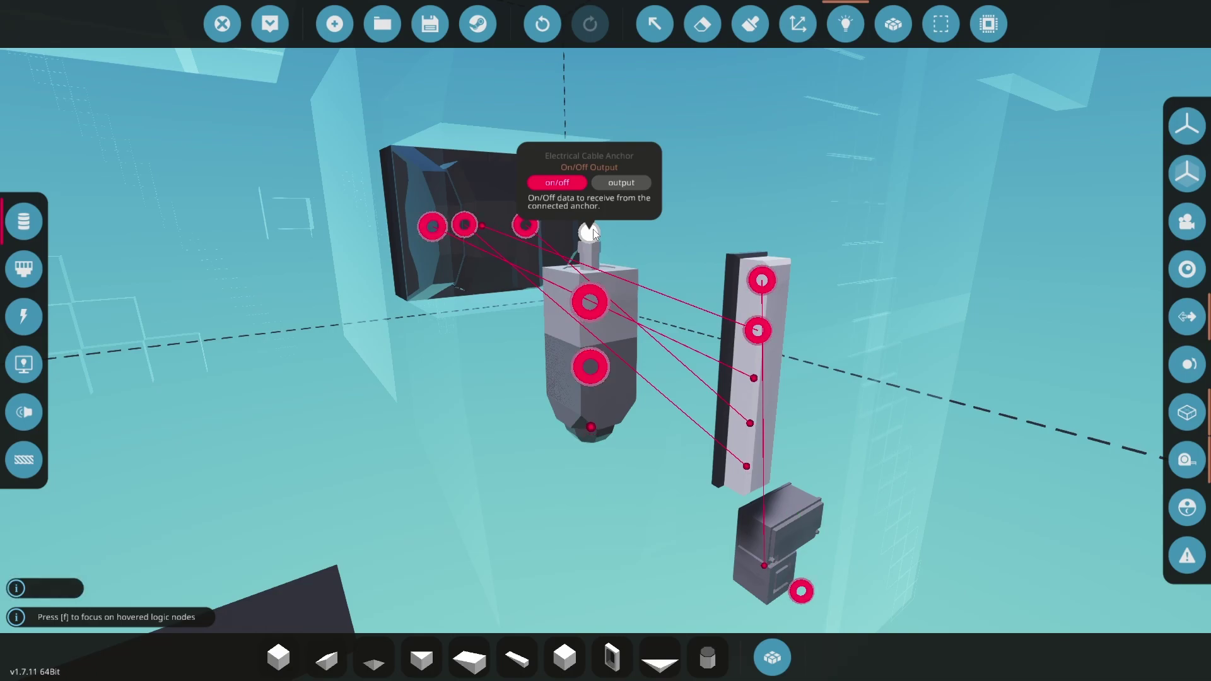
pyautogui.moveTo(591, 232); pyautogui.dragTo(594, 370)
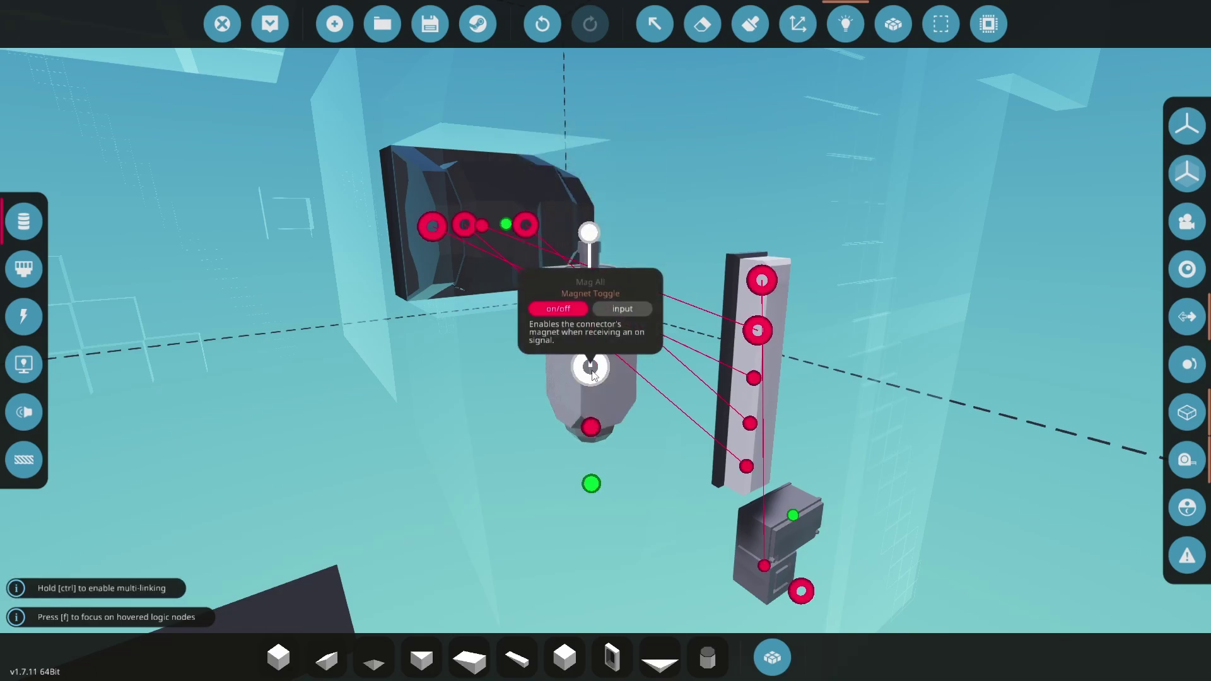
pyautogui.moveTo(590, 304); pyautogui.dragTo(595, 430)
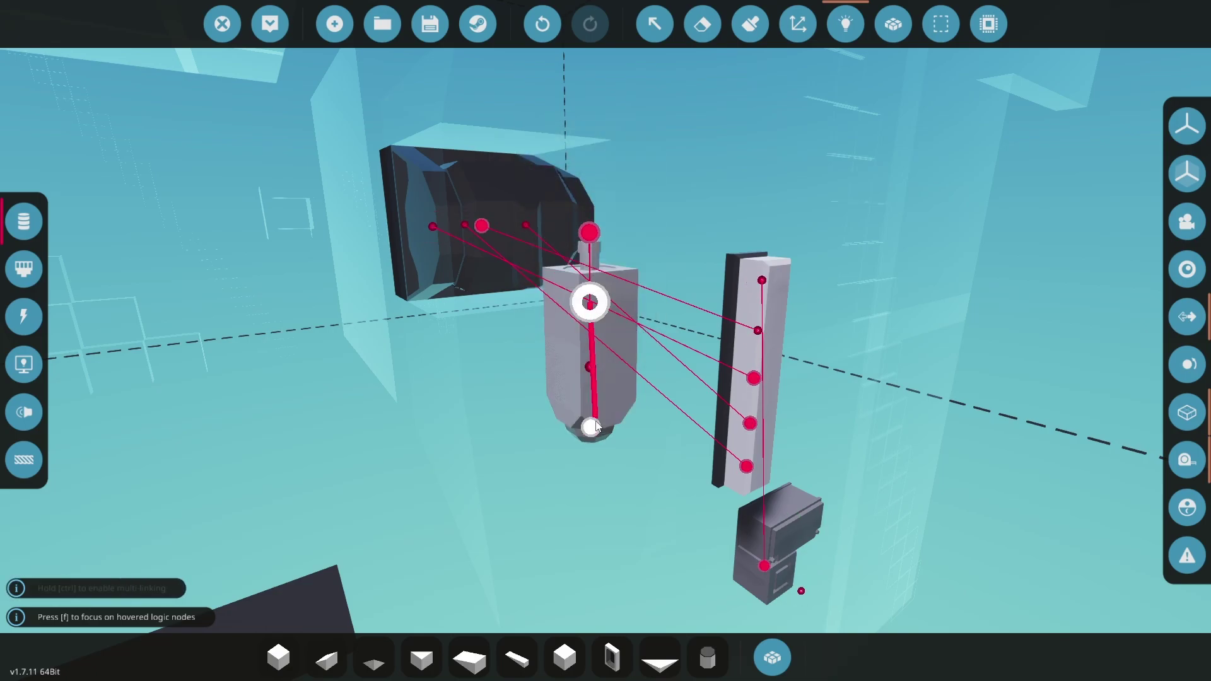
pyautogui.click(594, 430)
pyautogui.click(646, 504)
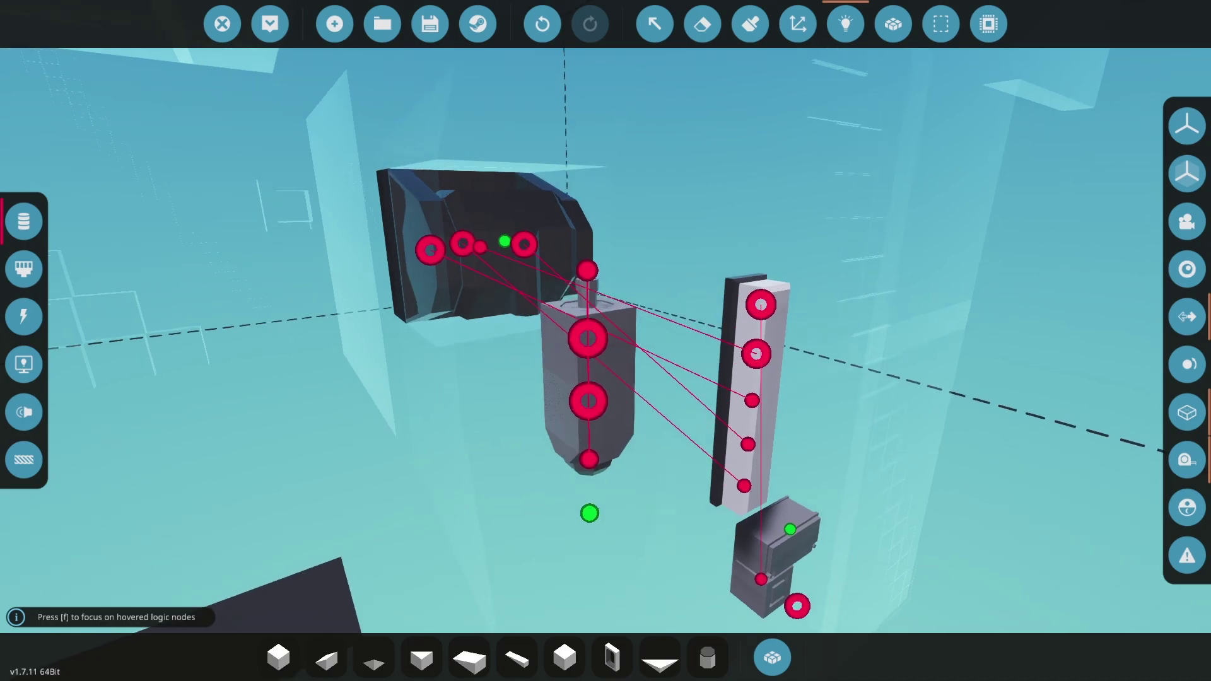
pyautogui.moveTo(605, 379); pyautogui.dragTo(473, 332)
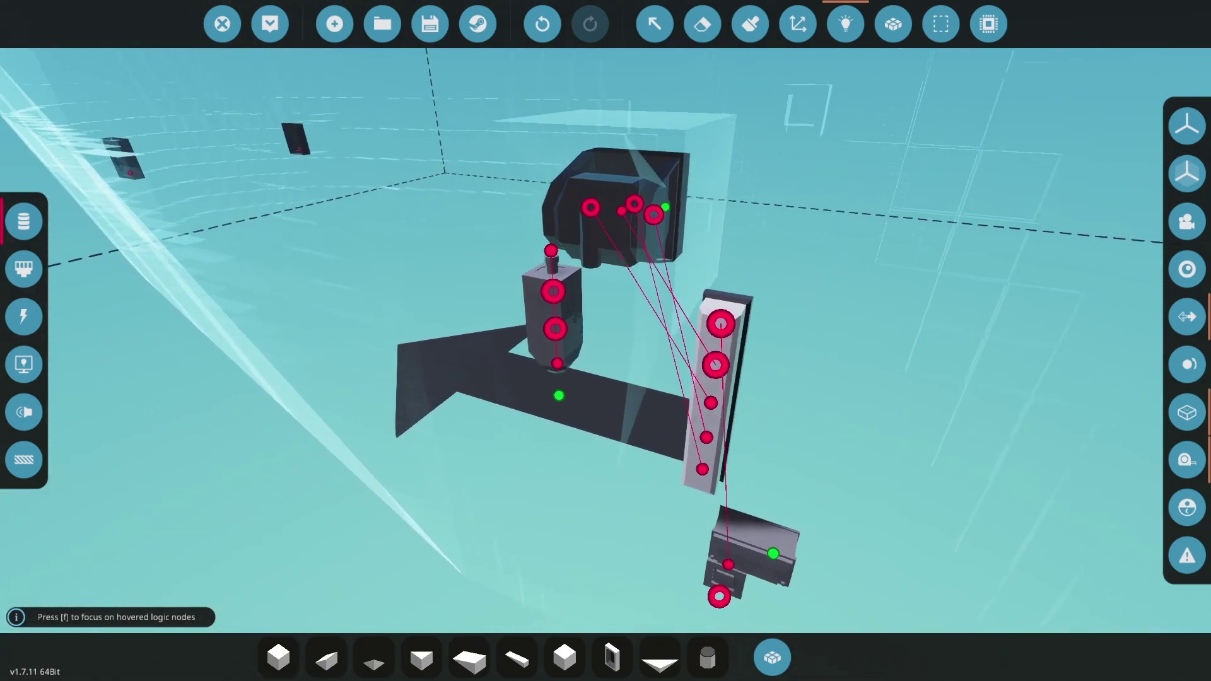
pyautogui.moveTo(652, 501); pyautogui.dragTo(660, 506)
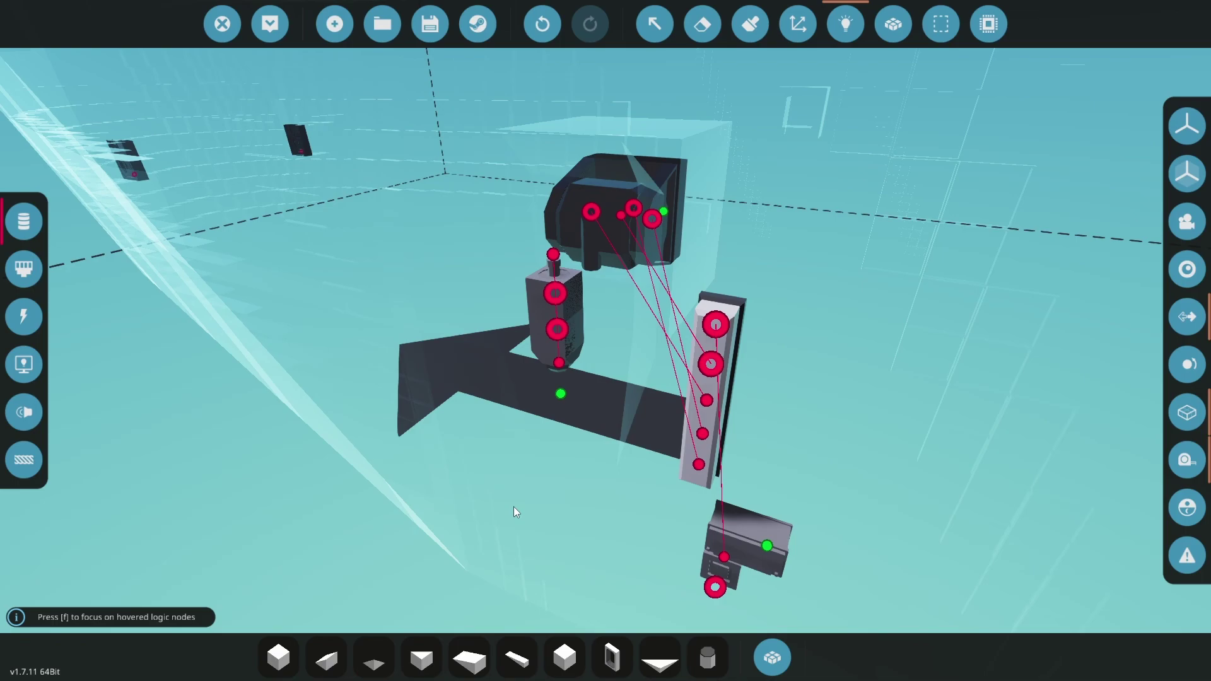
# - Wire electrical links from the Mag All magnet to the cable anchor and from the battery to the winch
pyautogui.click(24, 317)
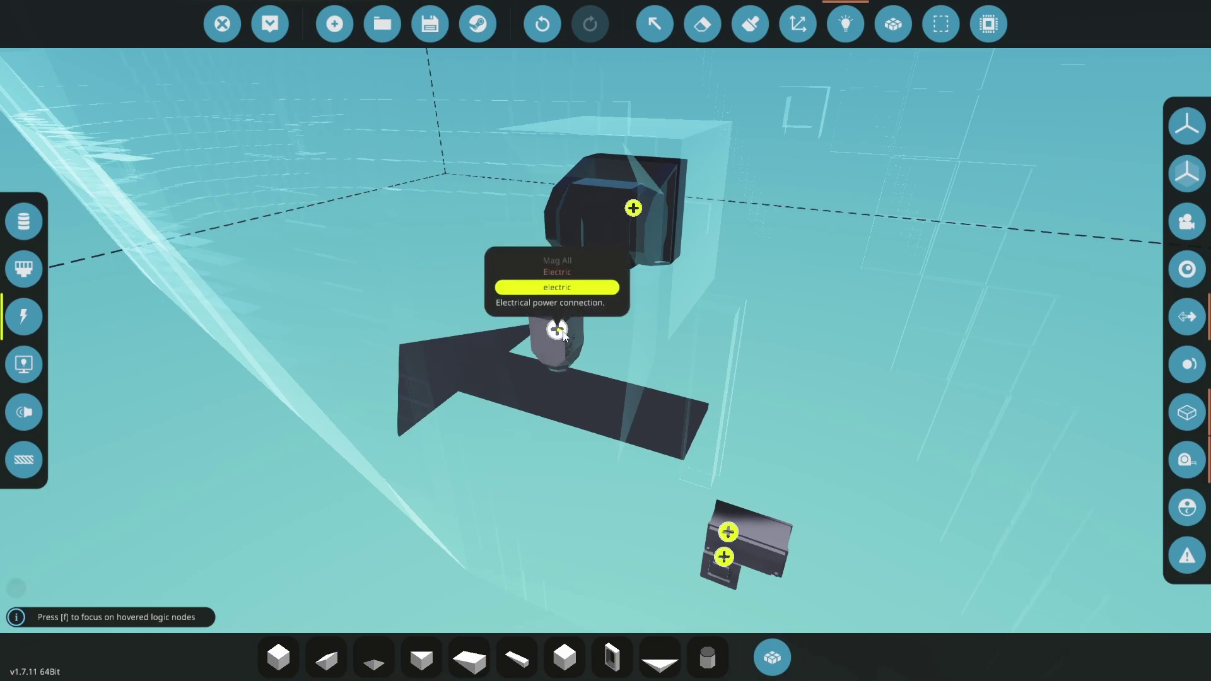
pyautogui.moveTo(556, 329); pyautogui.dragTo(554, 293)
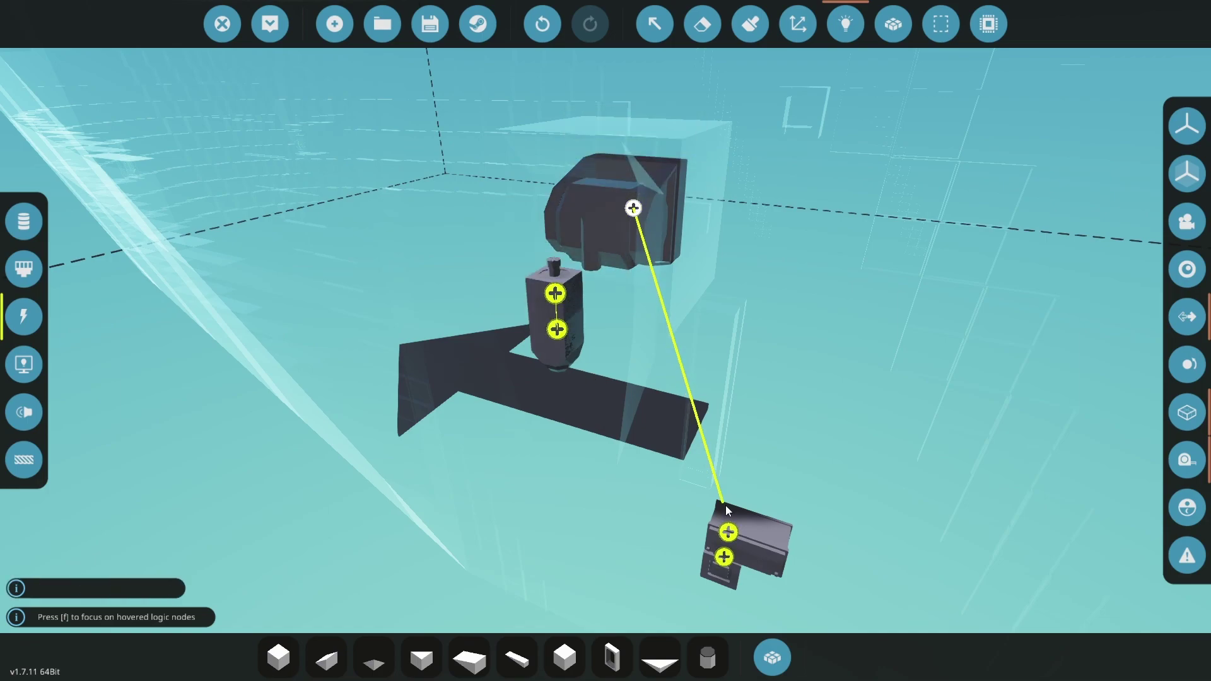
pyautogui.moveTo(726, 505); pyautogui.dragTo(727, 533)
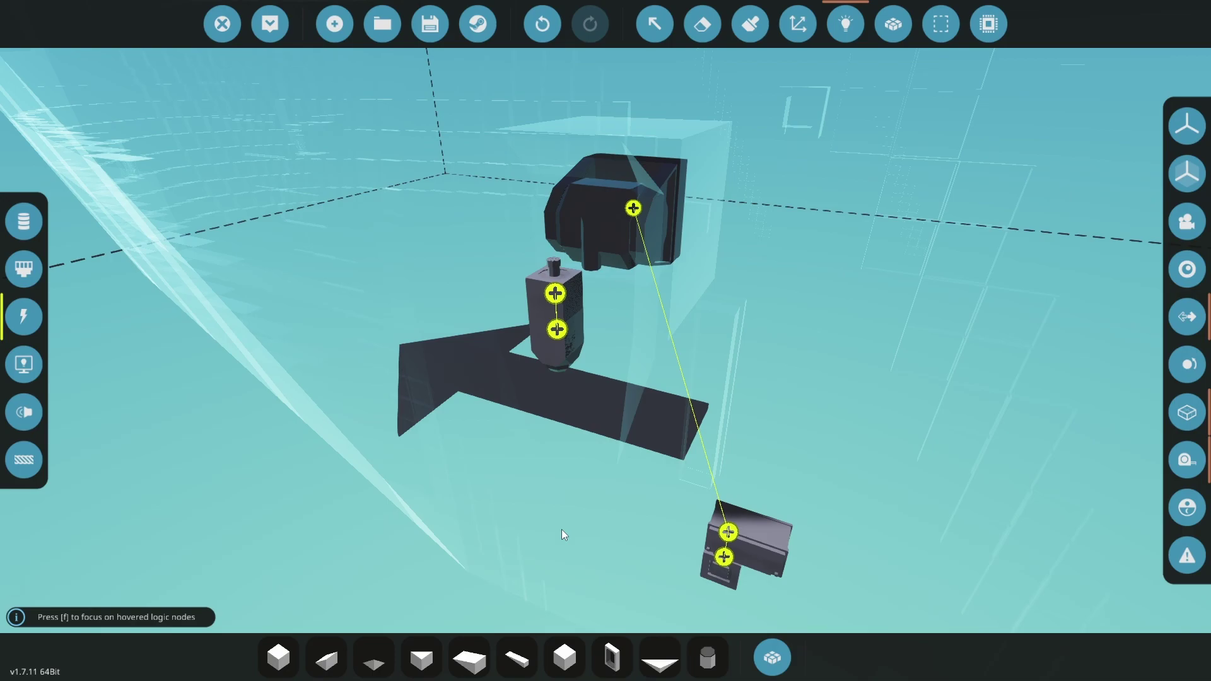
# - Rope the cable anchor to the large winch and set the winch speed to 1.5
pyautogui.click(26, 454)
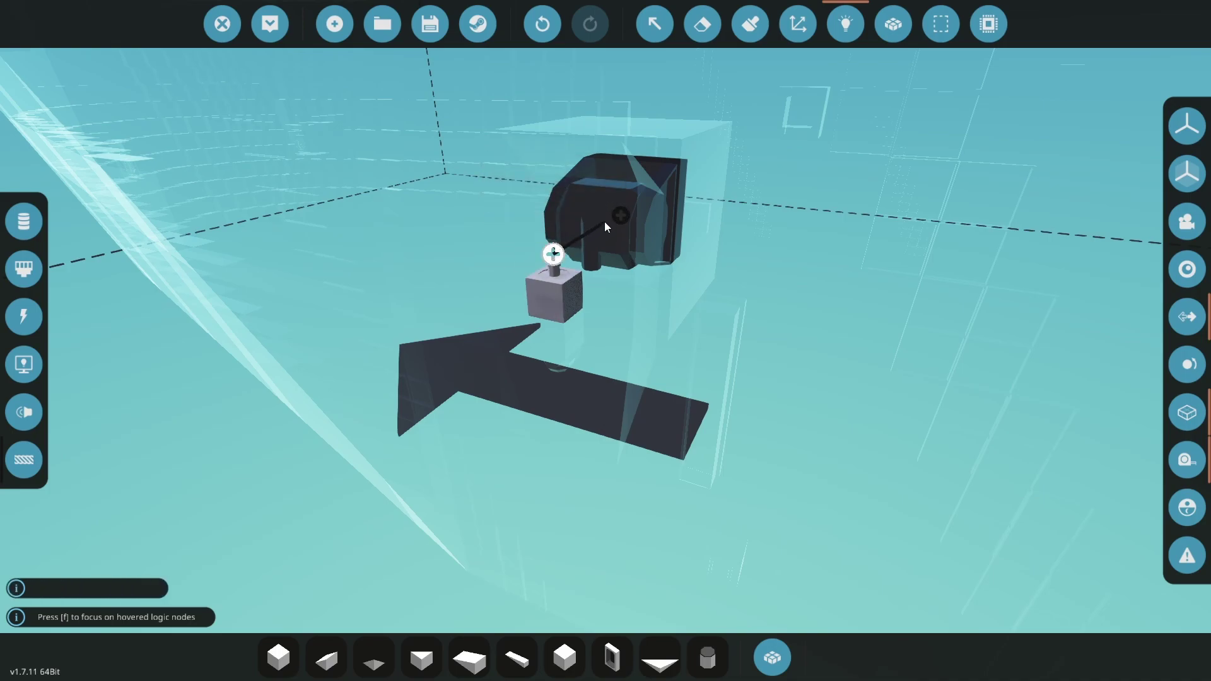
pyautogui.moveTo(622, 216); pyautogui.dragTo(553, 254)
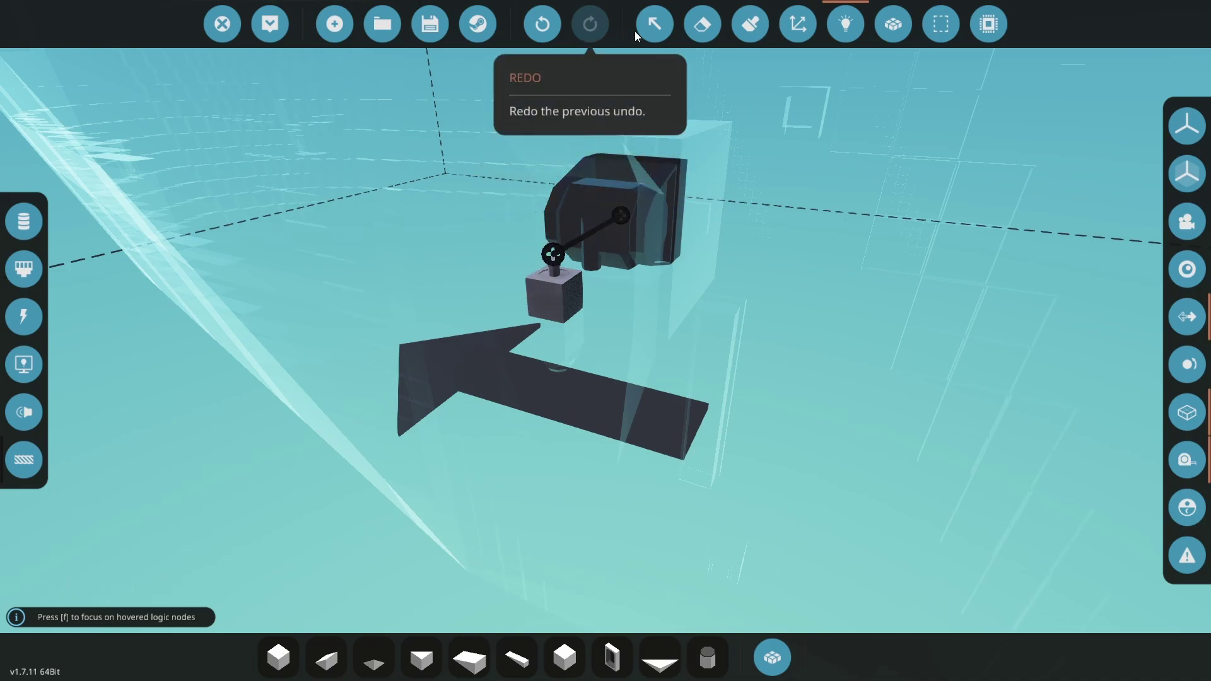
pyautogui.click(654, 24)
pyautogui.click(614, 200)
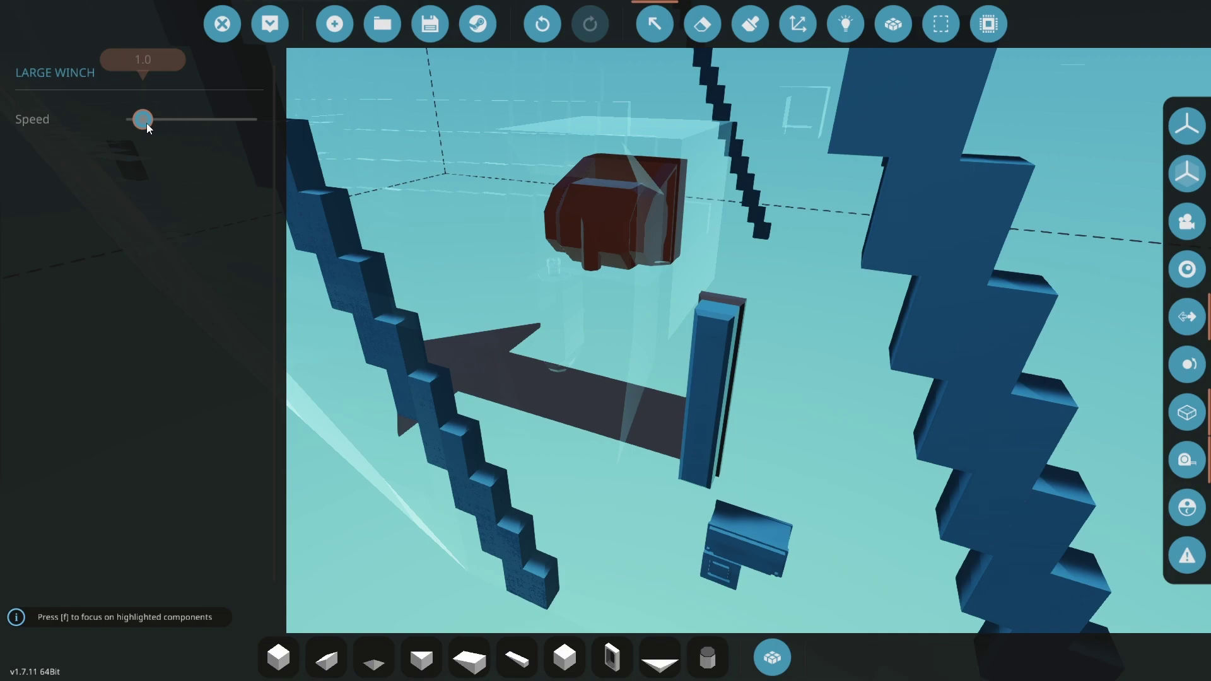
pyautogui.moveTo(143, 120); pyautogui.dragTo(153, 123)
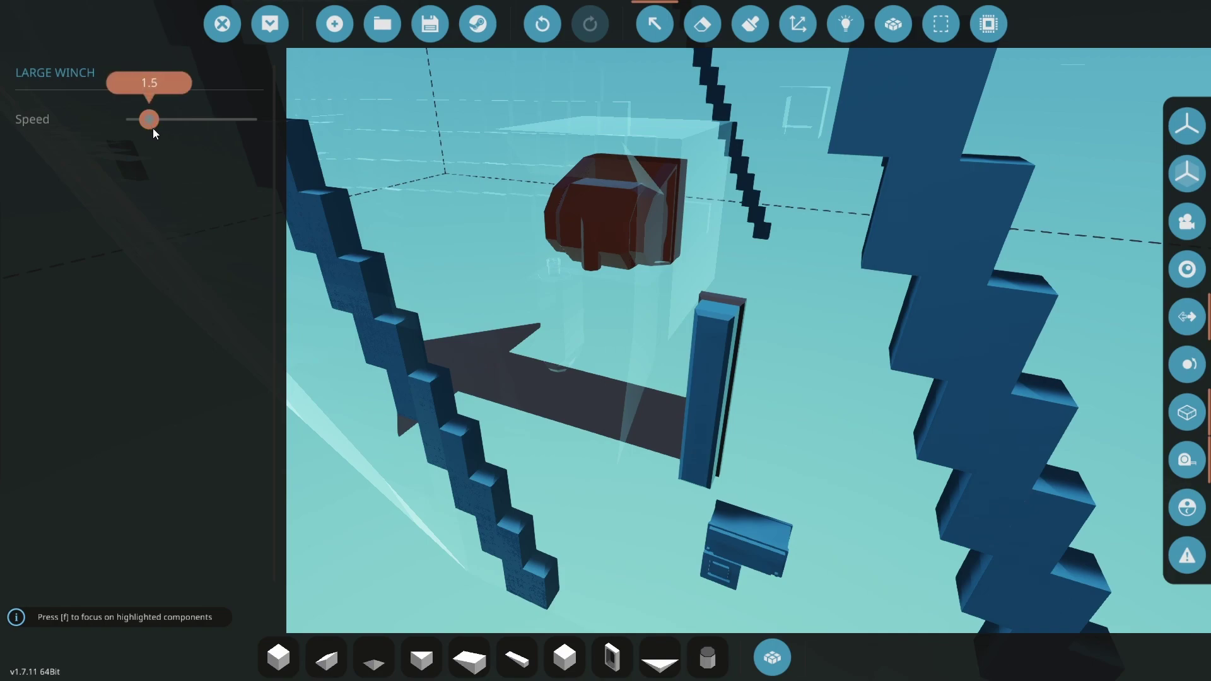
# - Spawn the ship and toggle its button repeatedly to lower and reel in the magnet
pyautogui.click(268, 28)
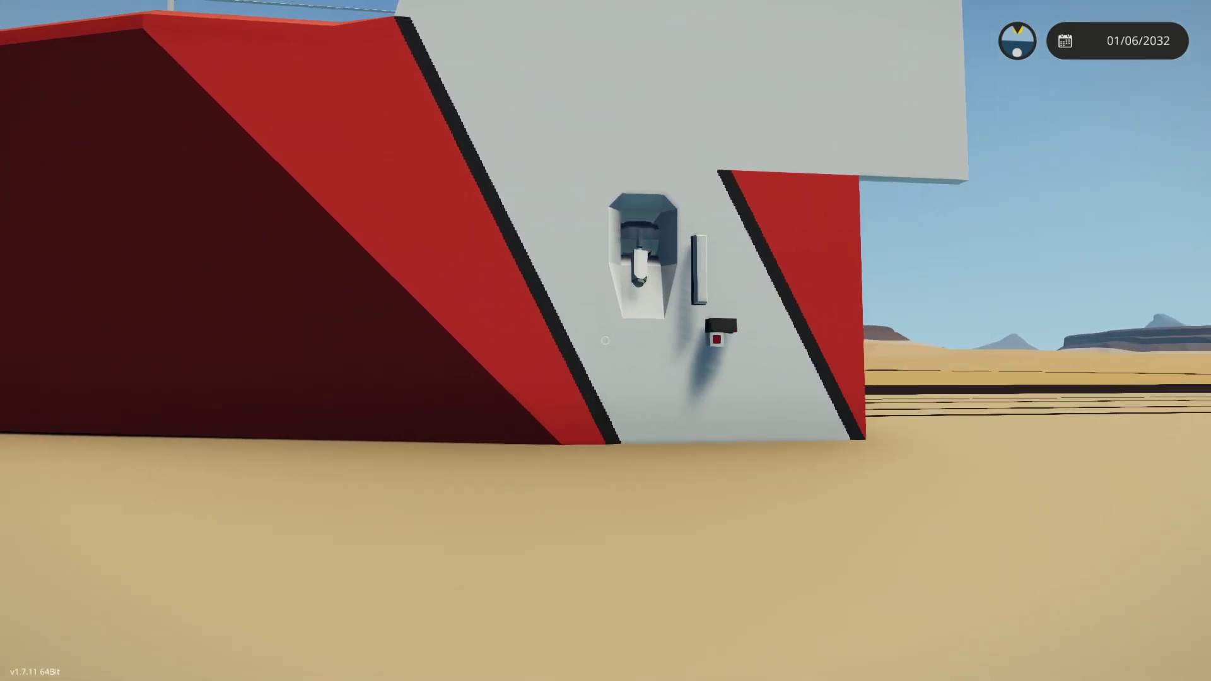
pyautogui.press('e')
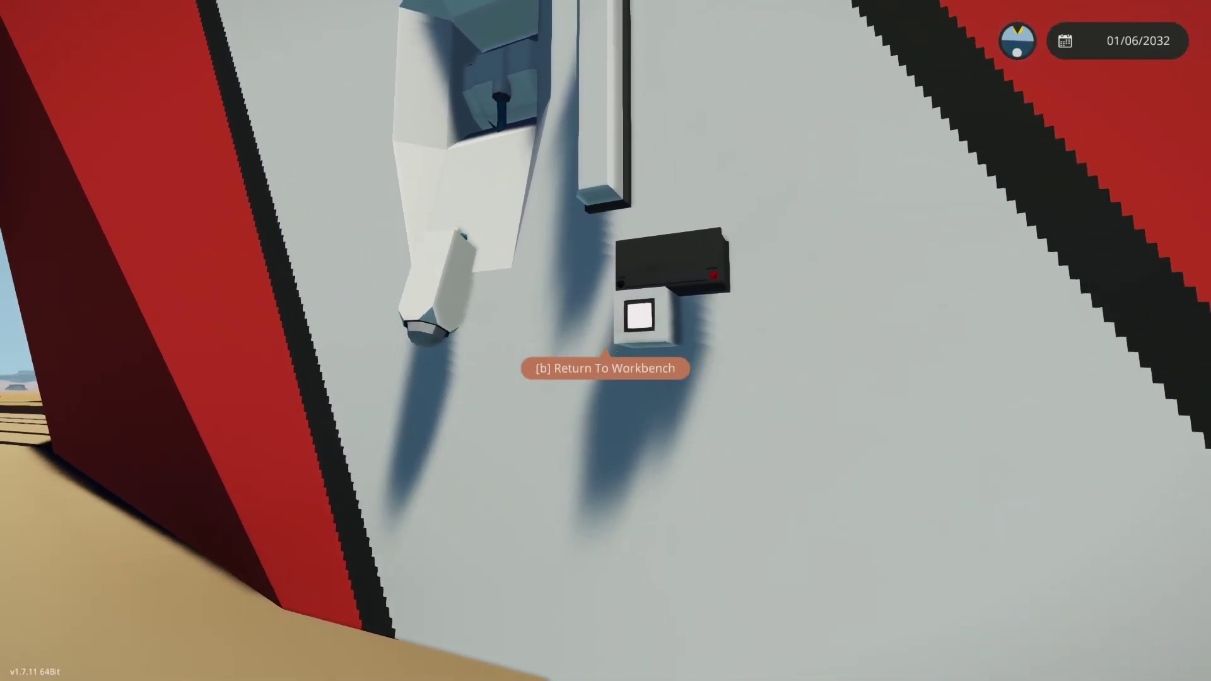
pyautogui.press('e')
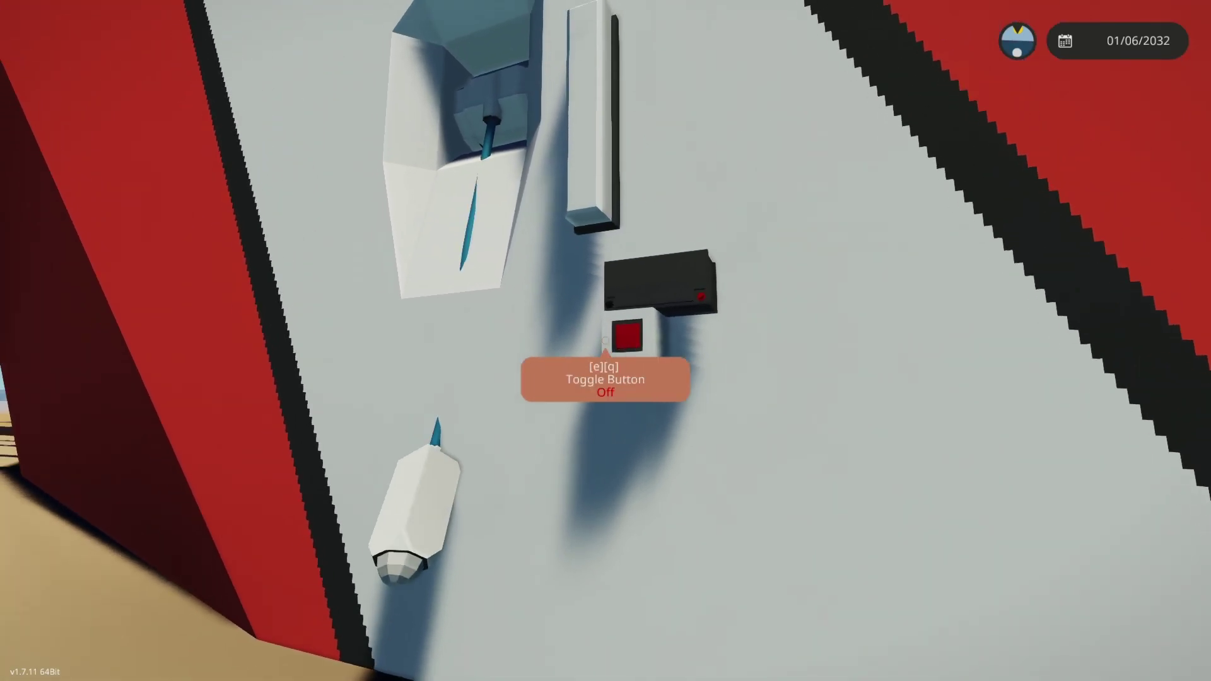
pyautogui.press('e')
pyautogui.press('e')
pyautogui.press('e')
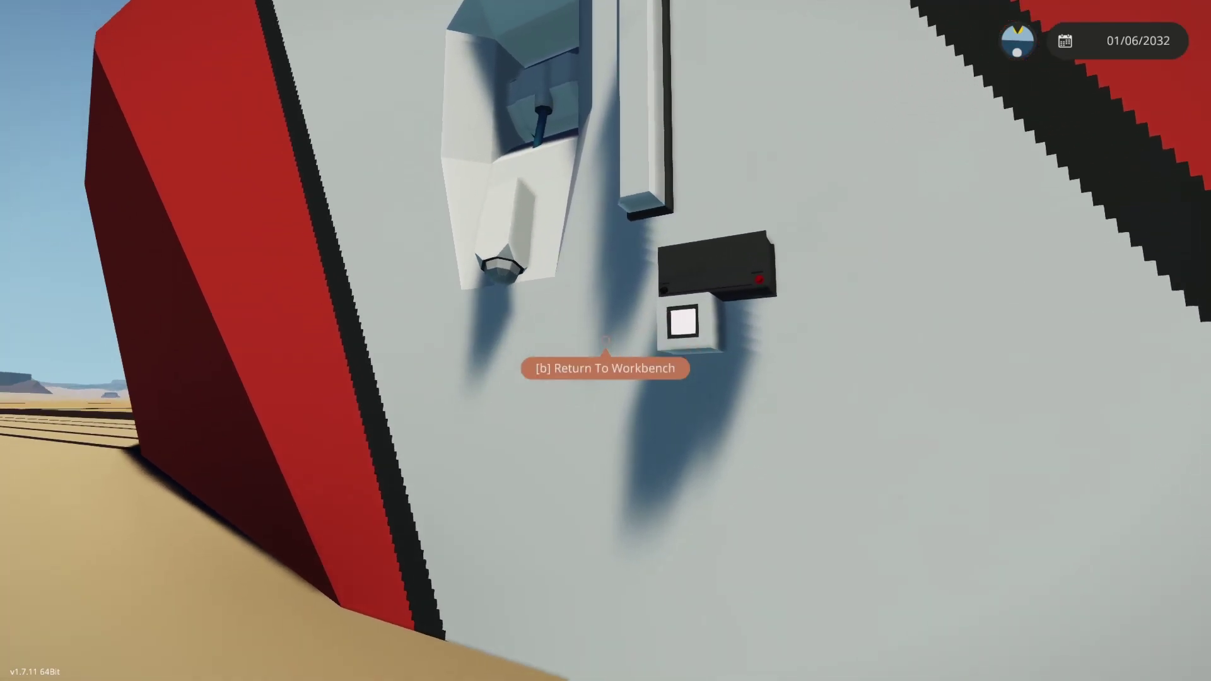
pyautogui.press('e')
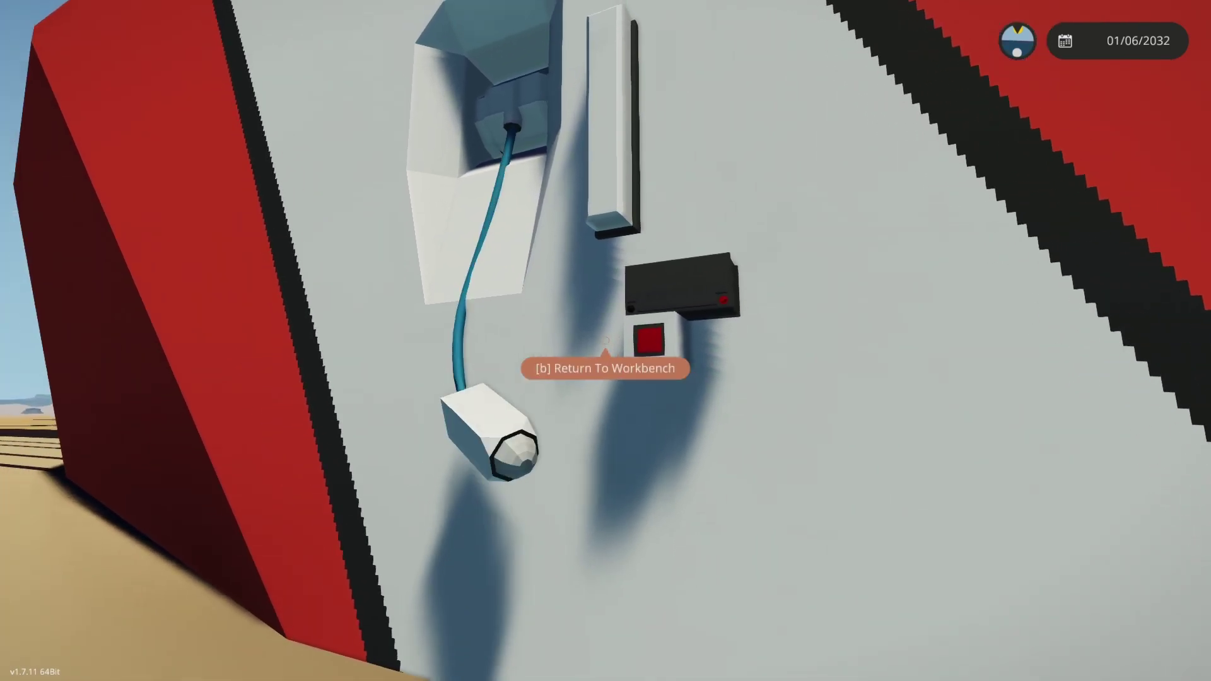
pyautogui.press('e')
pyautogui.press('e')
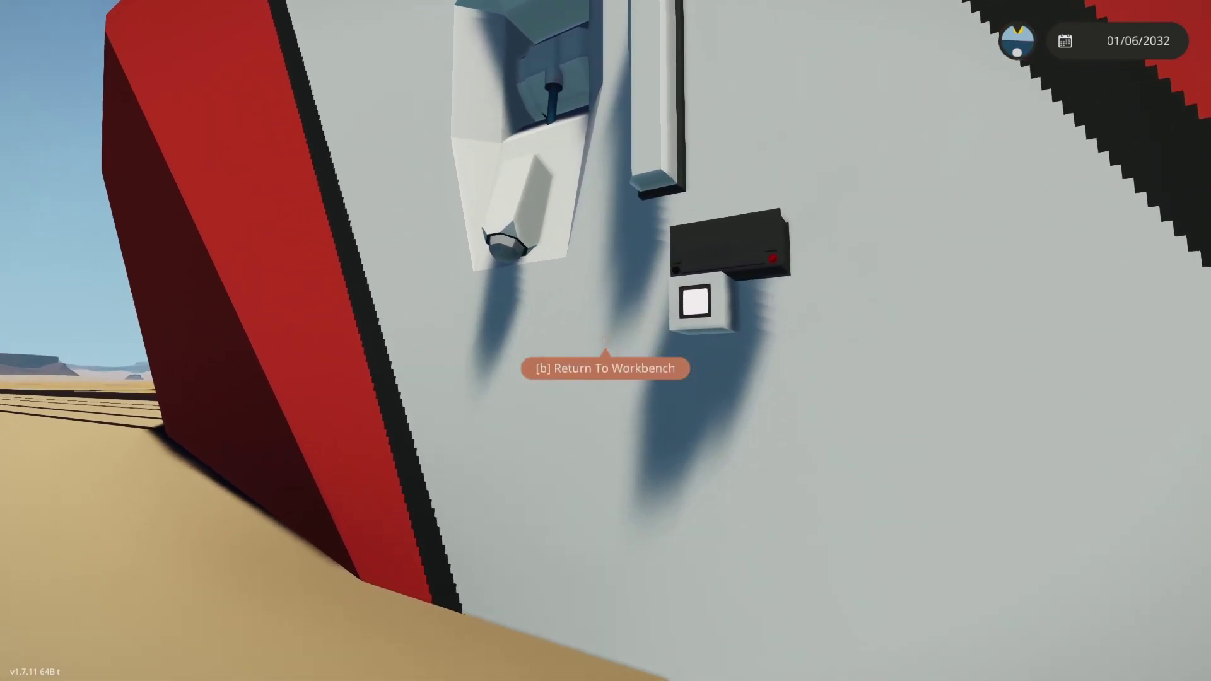